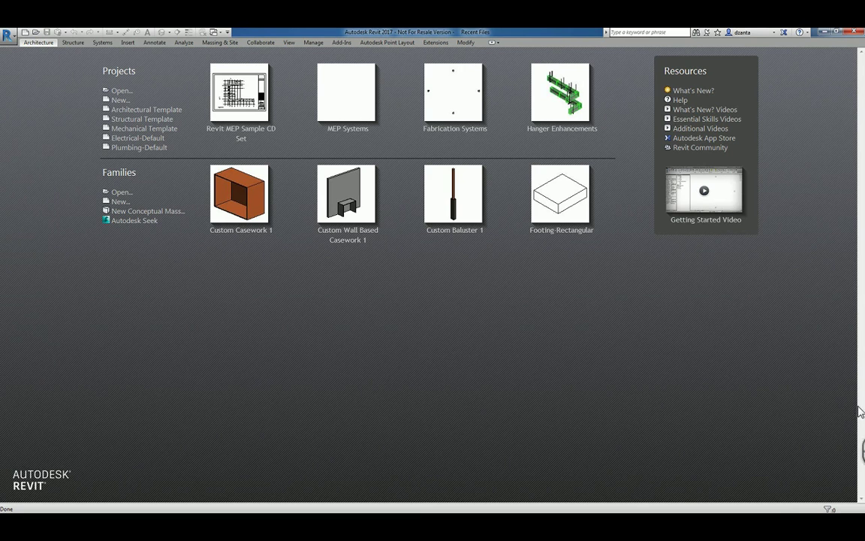
Create a new family from the Column.rft template
{"action": "left_click", "coordinate": [402, 366]}
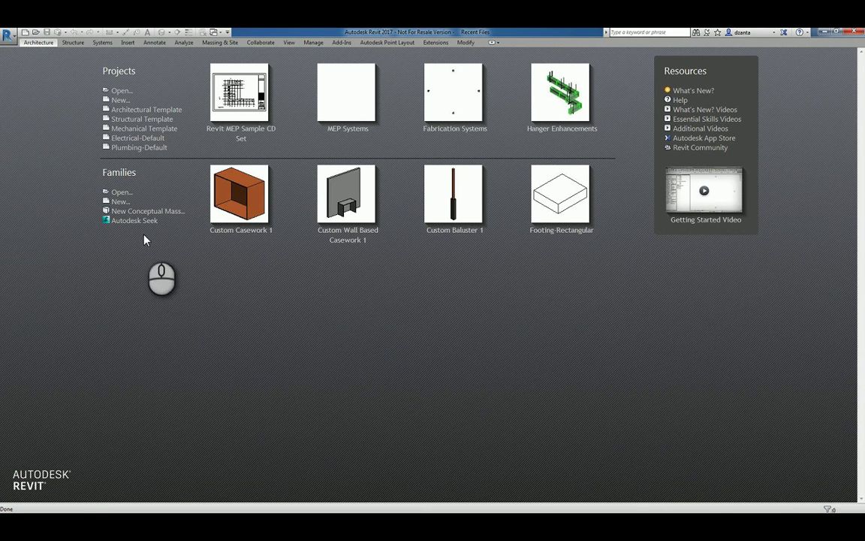
{"action": "left_click", "coordinate": [121, 201]}
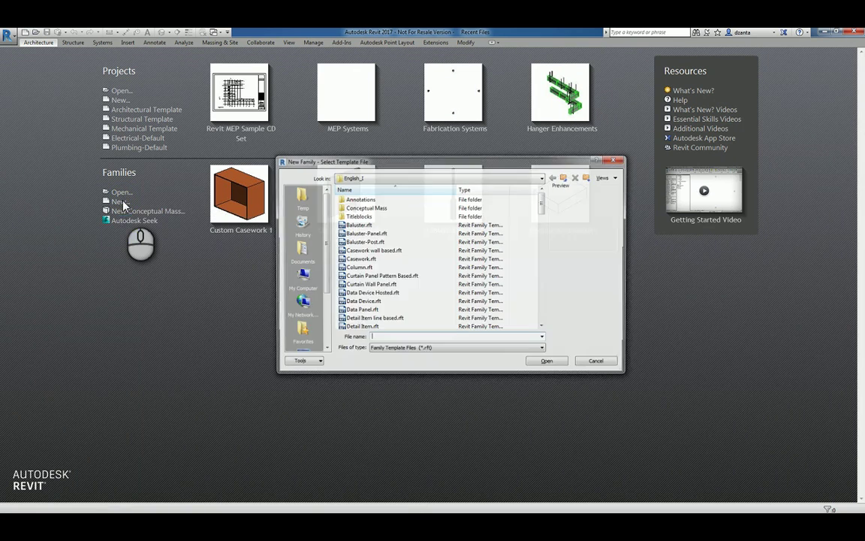
{"action": "left_click", "coordinate": [352, 268]}
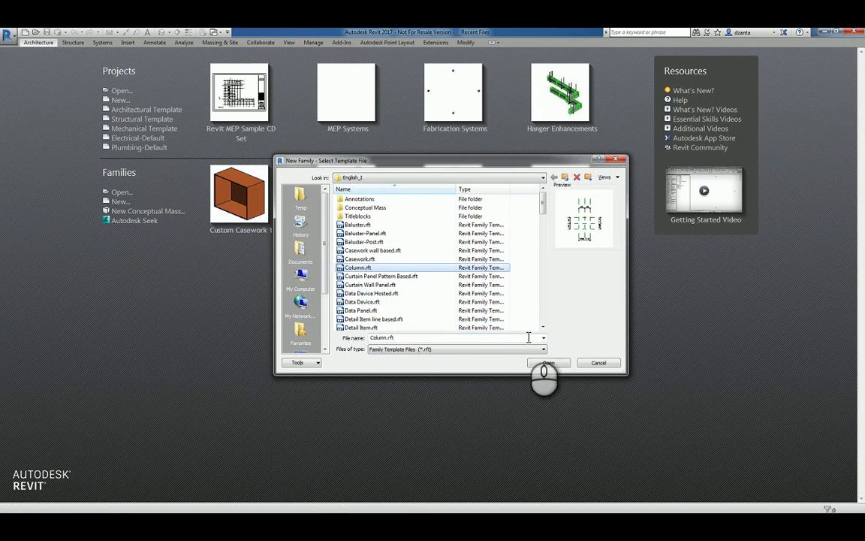
{"action": "left_click", "coordinate": [547, 363]}
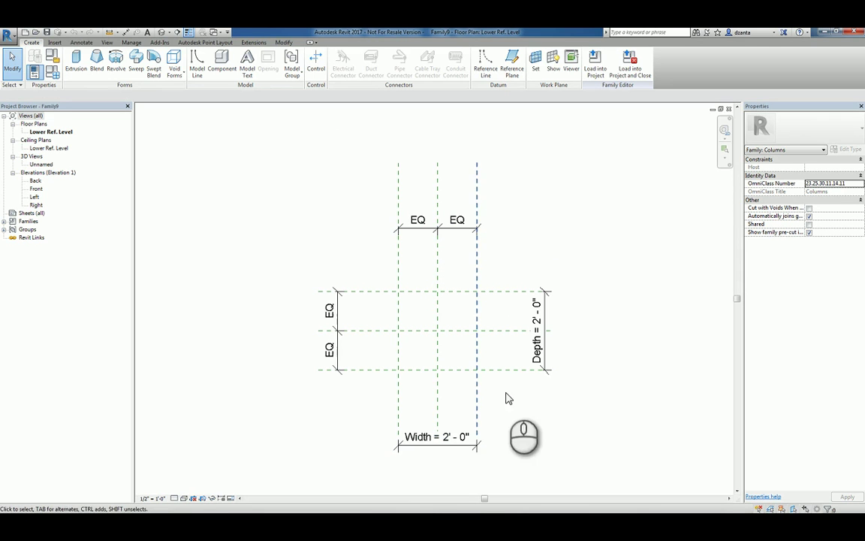
Inspect the Center (Left/Right), Center (Front/Back), Back and Left reference planes' properties
{"action": "left_click", "coordinate": [436, 337]}
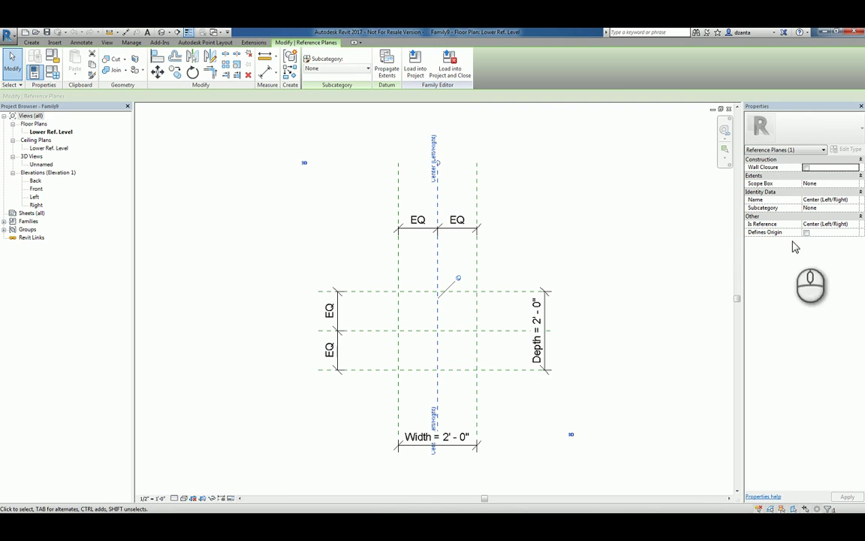
{"action": "left_click", "coordinate": [608, 322]}
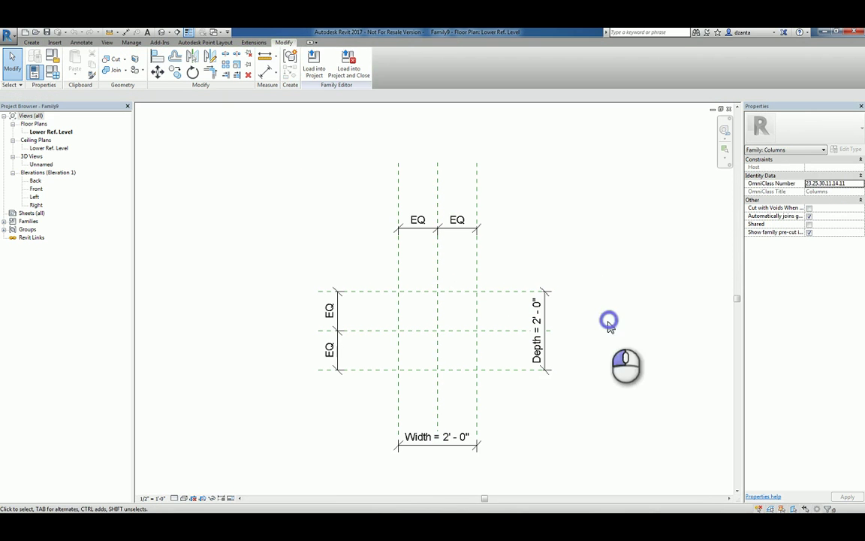
{"action": "left_click", "coordinate": [504, 335]}
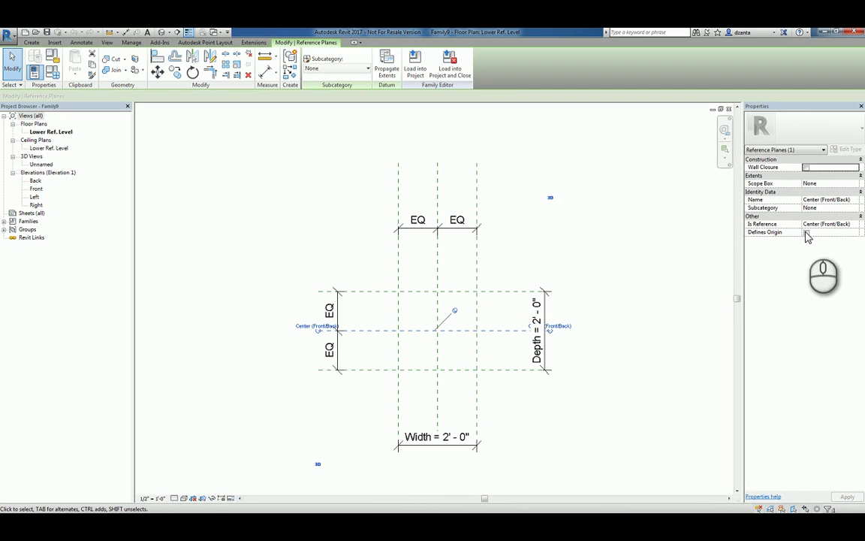
{"action": "left_click", "coordinate": [647, 294]}
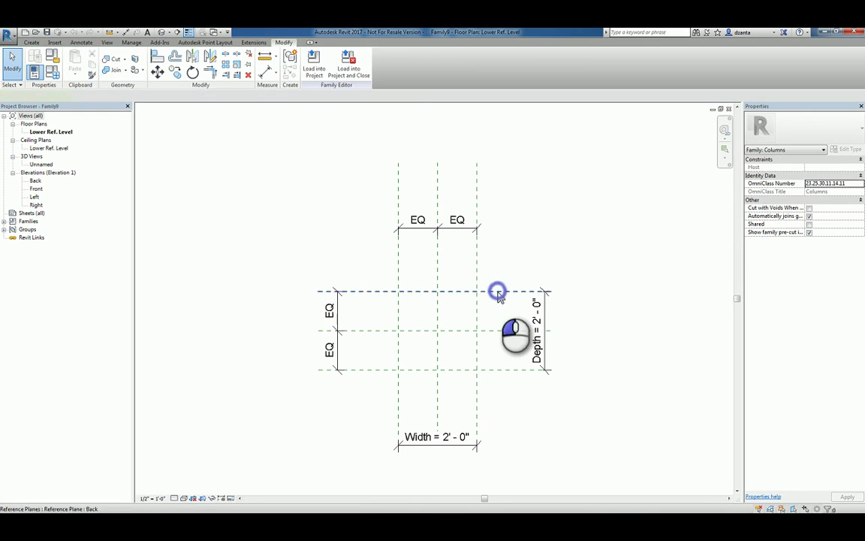
{"action": "left_click", "coordinate": [499, 291]}
{"action": "left_click", "coordinate": [547, 267]}
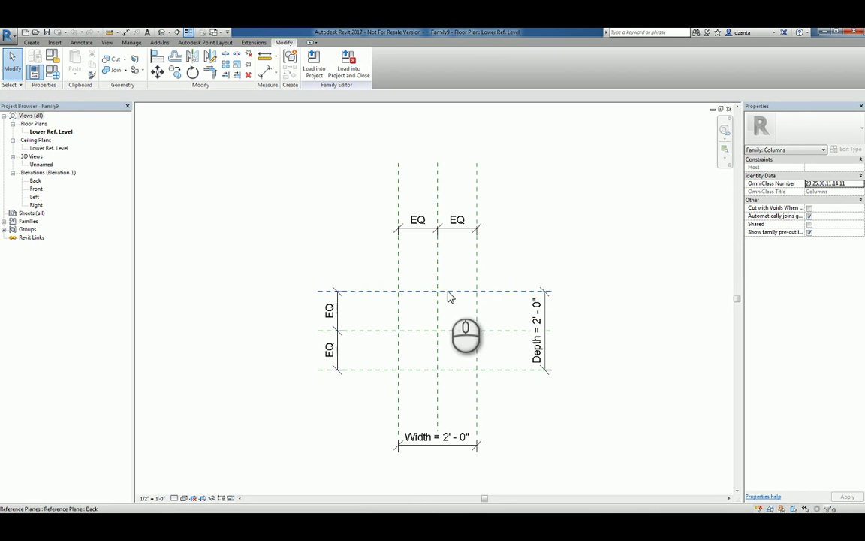
{"action": "left_click", "coordinate": [398, 384]}
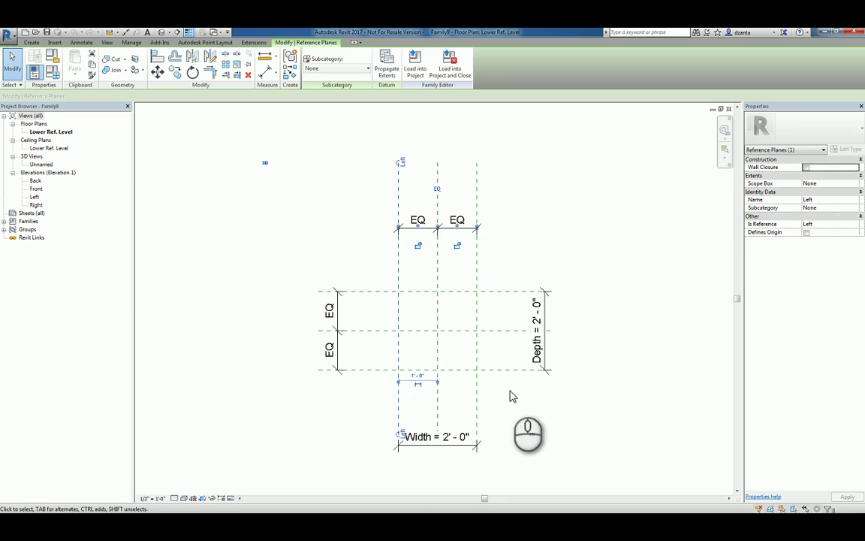
{"action": "left_click", "coordinate": [488, 339]}
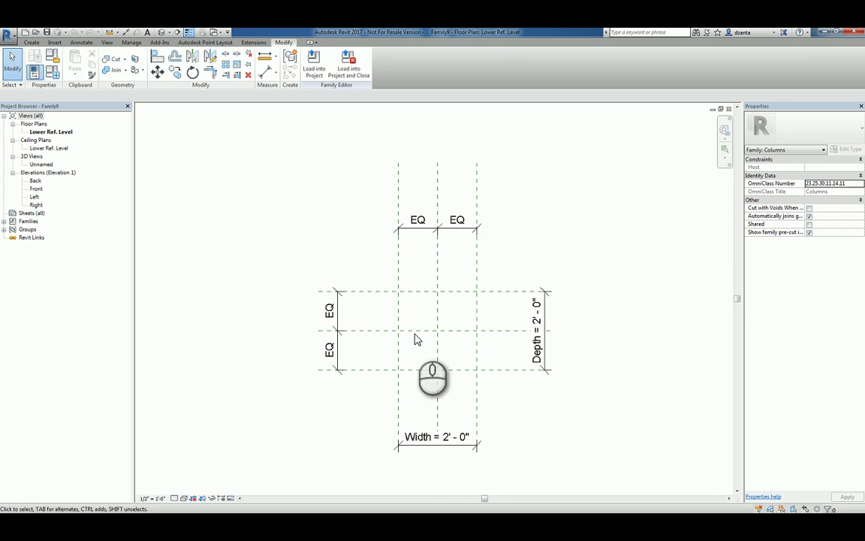
Recheck the properties of the Center (Front/Back) and Center (Left/Right) reference planes
{"action": "left_click", "coordinate": [484, 330]}
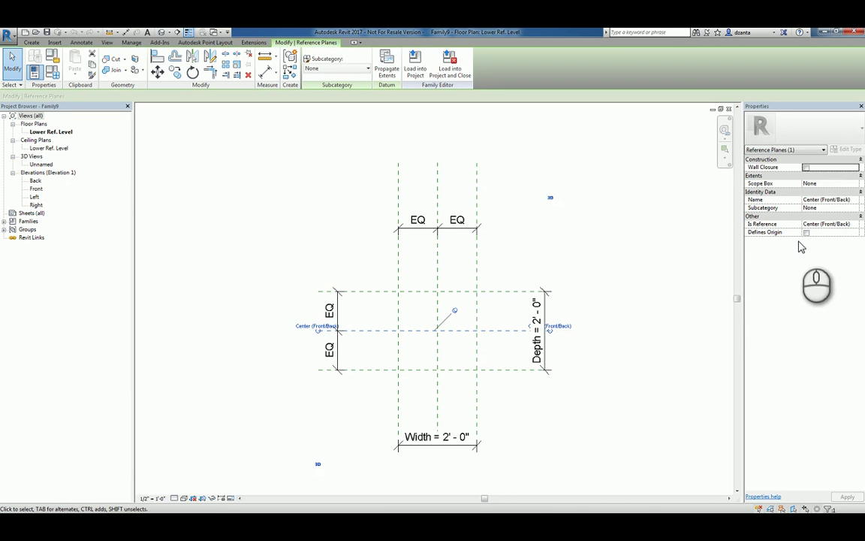
{"action": "left_click", "coordinate": [581, 255]}
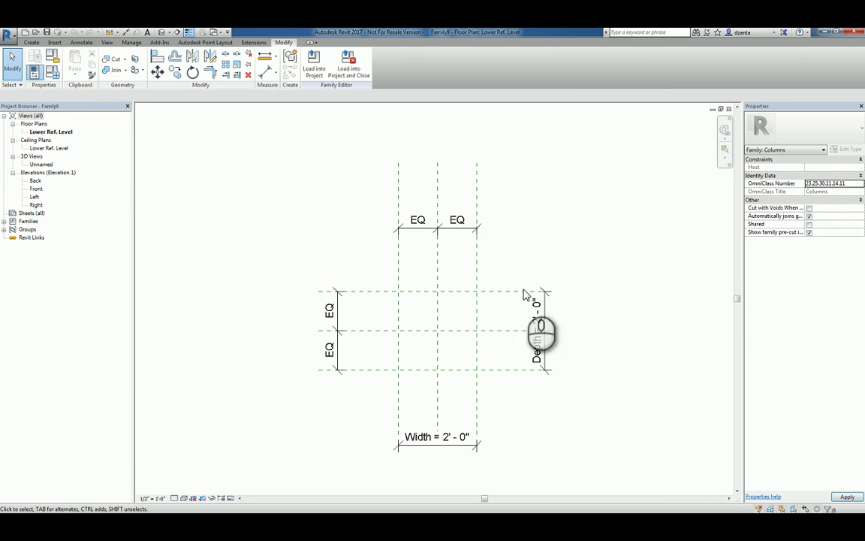
{"action": "left_click", "coordinate": [439, 283]}
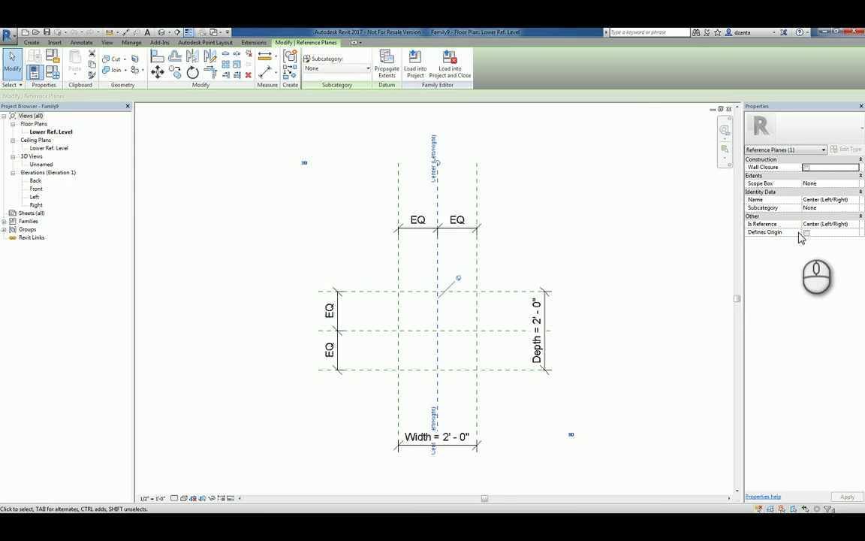
{"action": "left_click", "coordinate": [657, 272]}
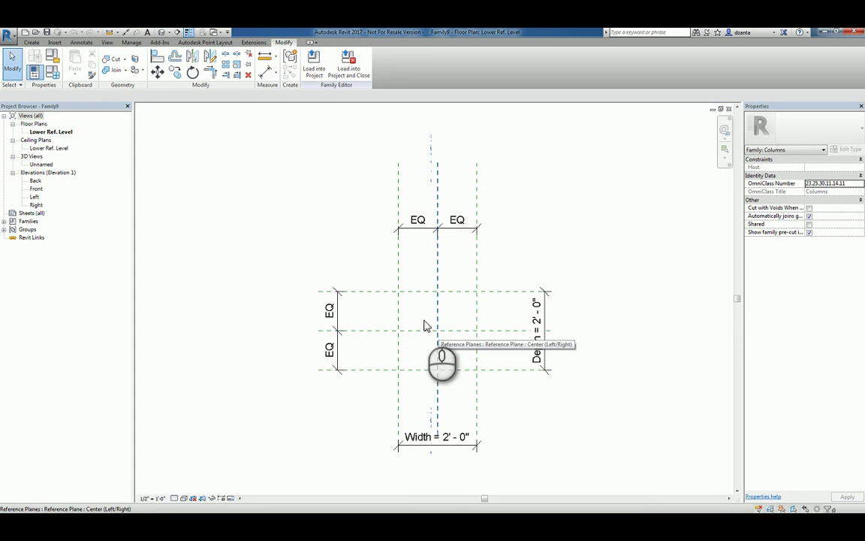
{"action": "left_click", "coordinate": [371, 265]}
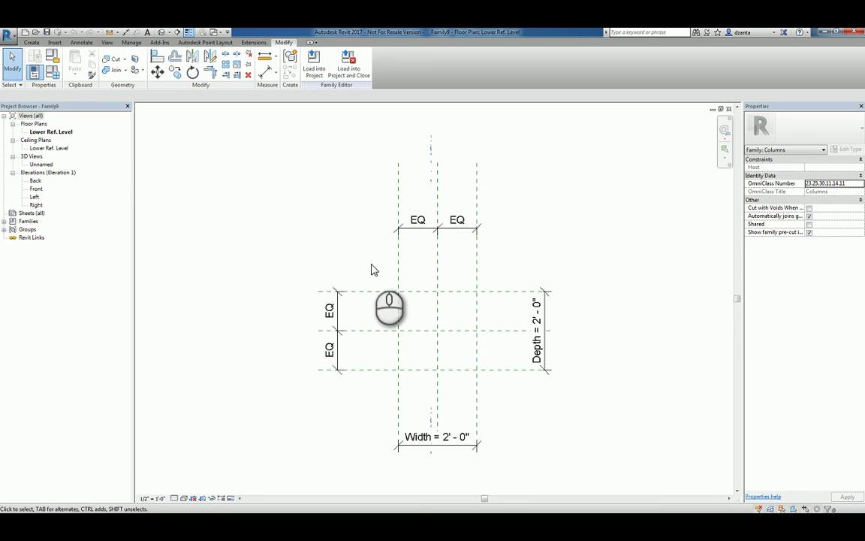
Review the levels in the Front elevation, then return to the Lower Ref. Level plan
{"action": "double_click", "coordinate": [36, 188]}
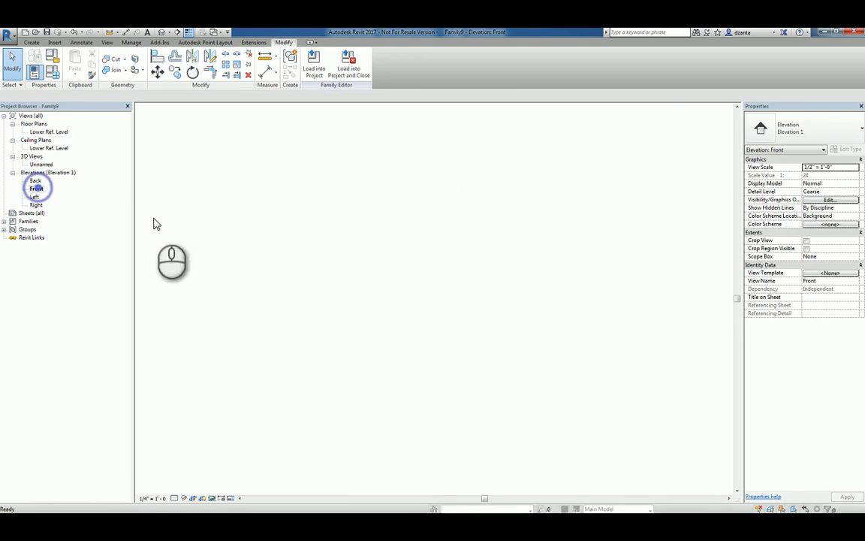
{"action": "left_click", "coordinate": [285, 274]}
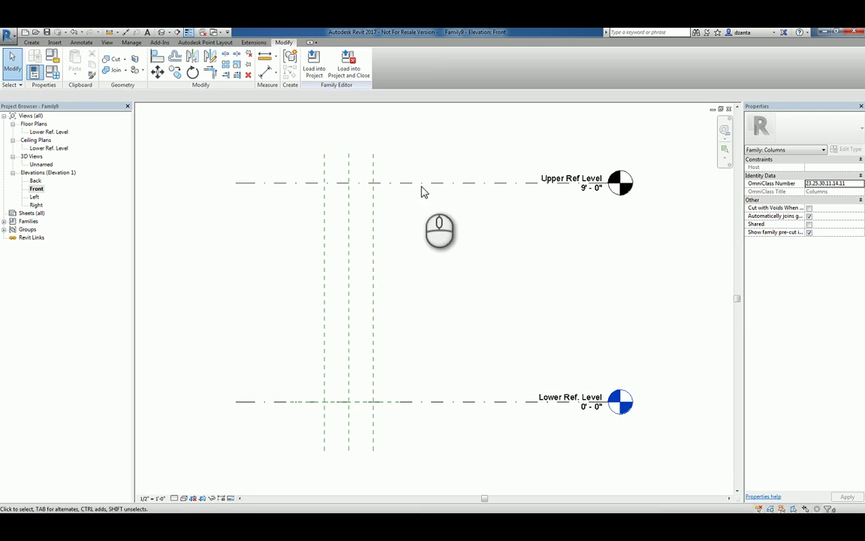
{"action": "double_click", "coordinate": [46, 133]}
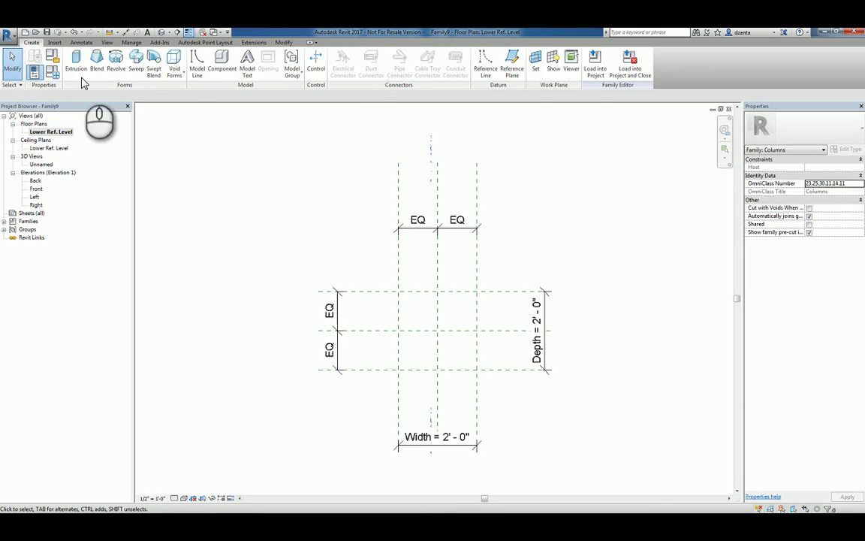
Sketch a 2'-0" square extrusion rectangle between the outer reference planes and lock its edges
{"action": "left_click", "coordinate": [76, 66]}
{"action": "left_click", "coordinate": [337, 56]}
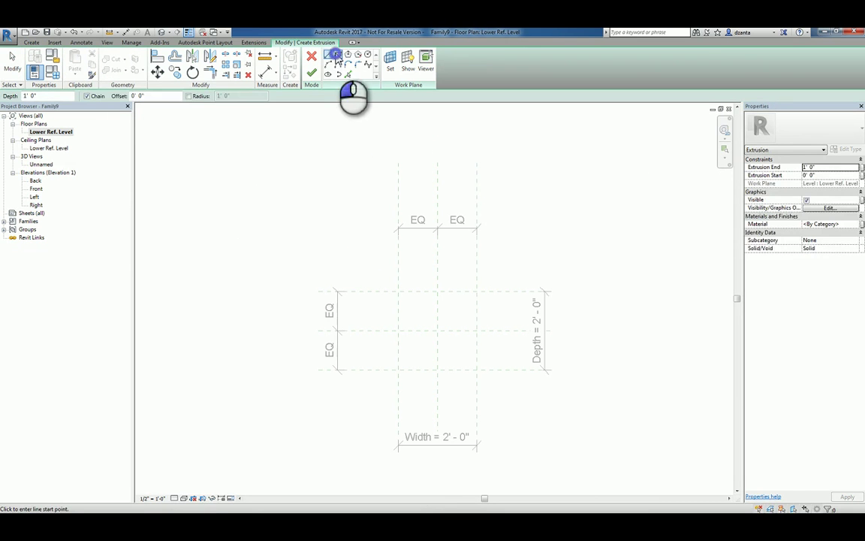
{"action": "left_click", "coordinate": [398, 291]}
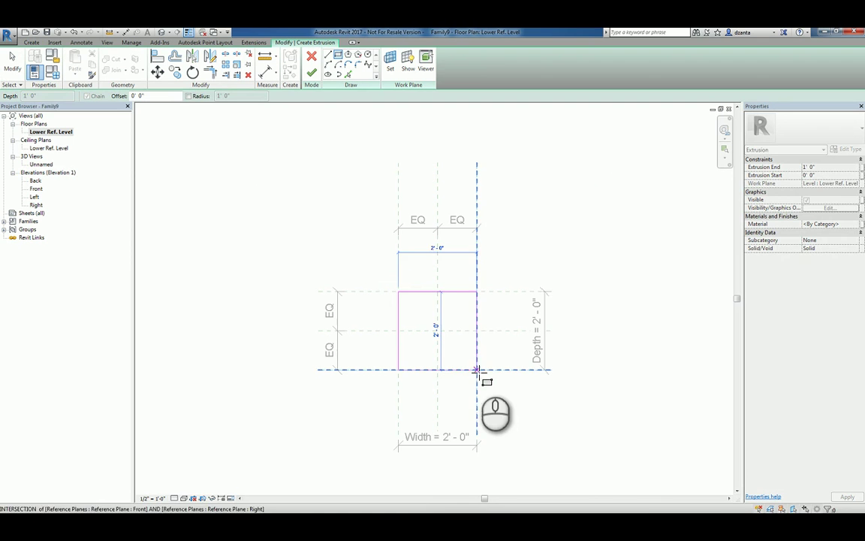
{"action": "left_click", "coordinate": [477, 369]}
{"action": "left_click", "coordinate": [463, 285]}
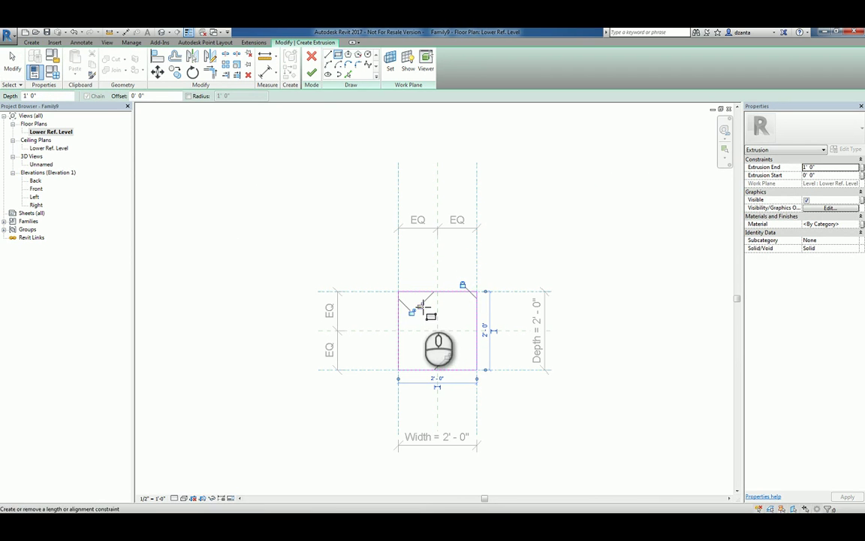
{"action": "left_click", "coordinate": [420, 305]}
{"action": "left_click", "coordinate": [412, 312]}
{"action": "left_click", "coordinate": [448, 356]}
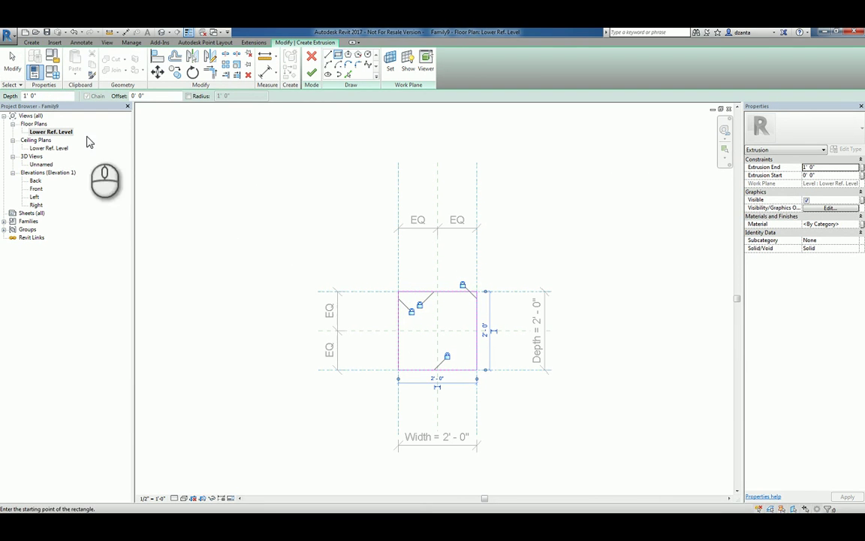
{"action": "left_click", "coordinate": [13, 61]}
Finish the extrusion, stretch its top to Upper Ref Level at 9'-0", and check it in 3D
{"action": "double_click", "coordinate": [36, 190]}
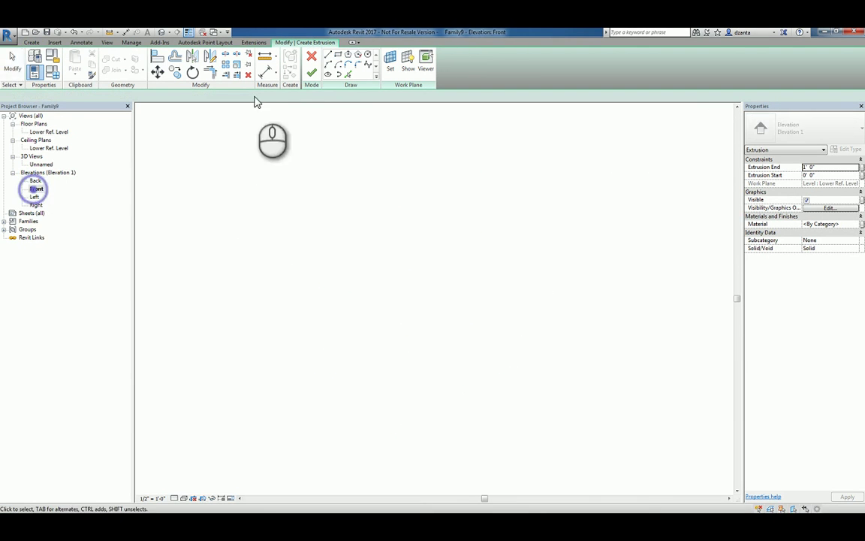
{"action": "left_click", "coordinate": [311, 73]}
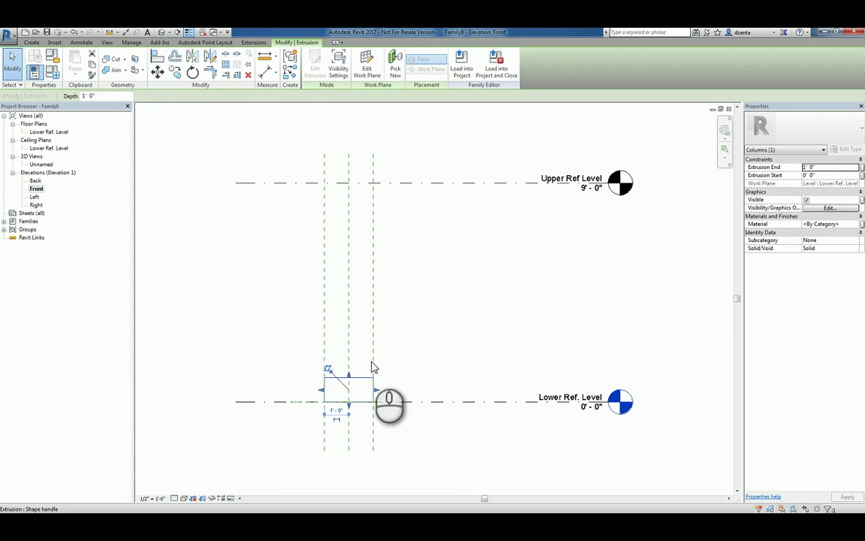
{"action": "left_click_drag", "start_coordinate": [350, 377], "coordinate": [354, 185]}
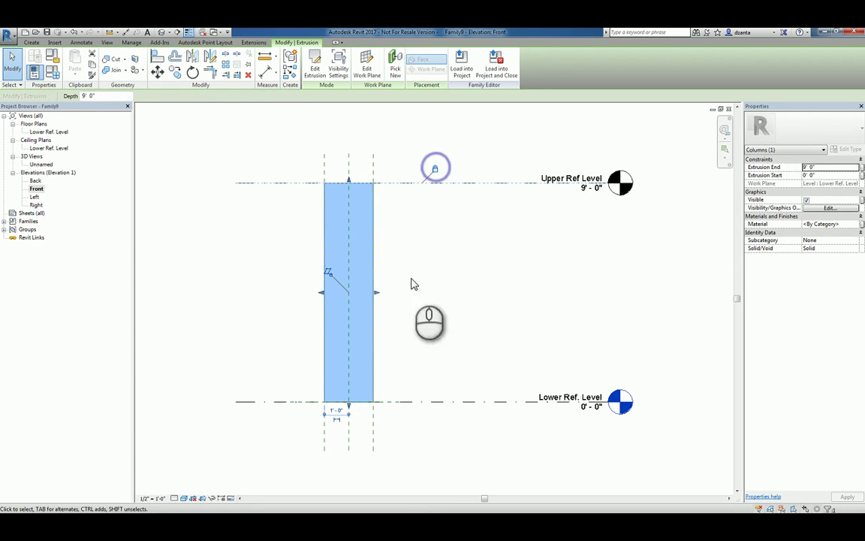
{"action": "mouse_move", "coordinate": [348, 406]}
{"action": "left_mouse_down"}
{"action": "mouse_move", "coordinate": [353, 369]}
{"action": "mouse_move", "coordinate": [352, 406]}
{"action": "left_mouse_up"}
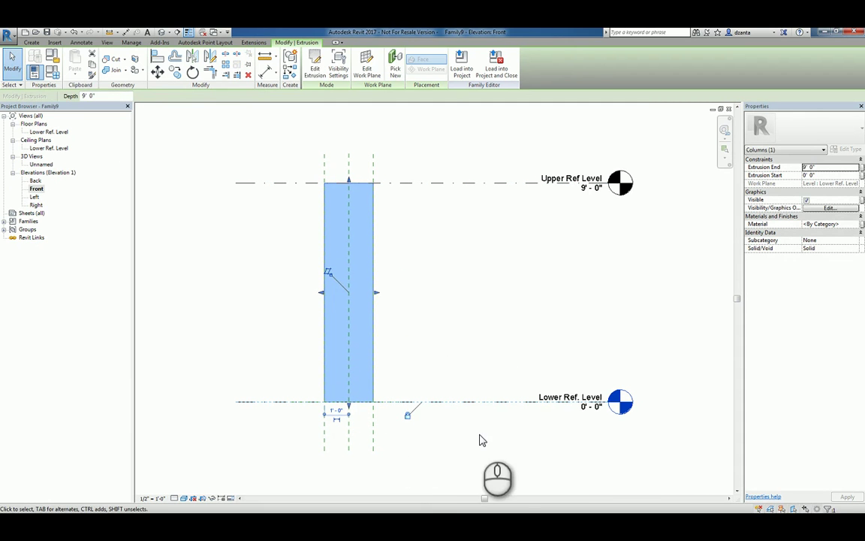
{"action": "left_click", "coordinate": [480, 433]}
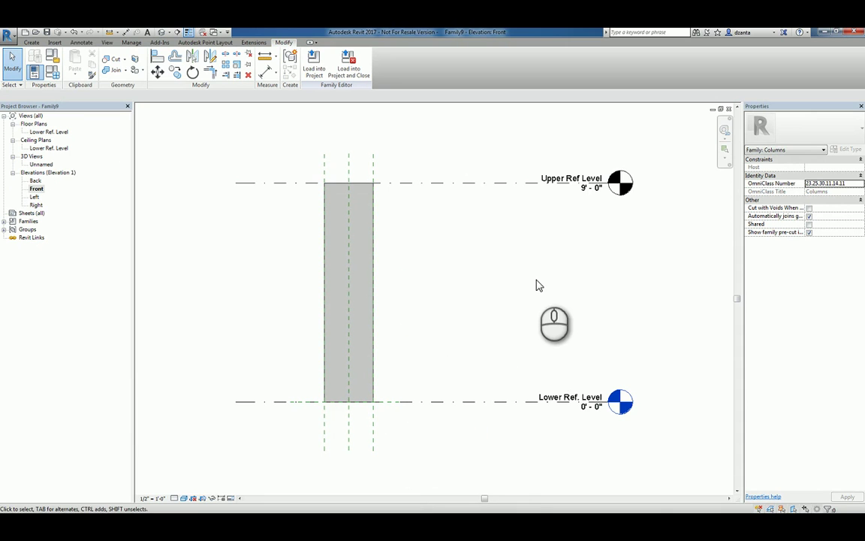
{"action": "left_click", "coordinate": [160, 33]}
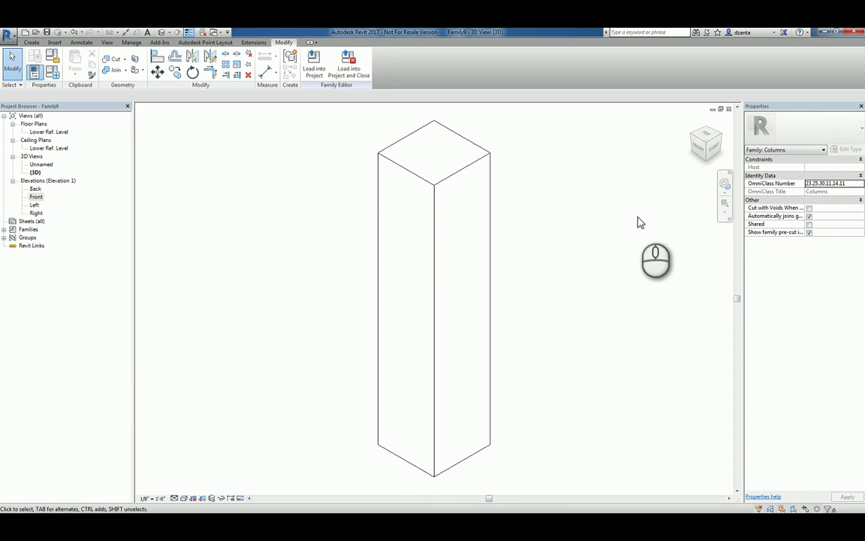
{"action": "left_click", "coordinate": [728, 108]}
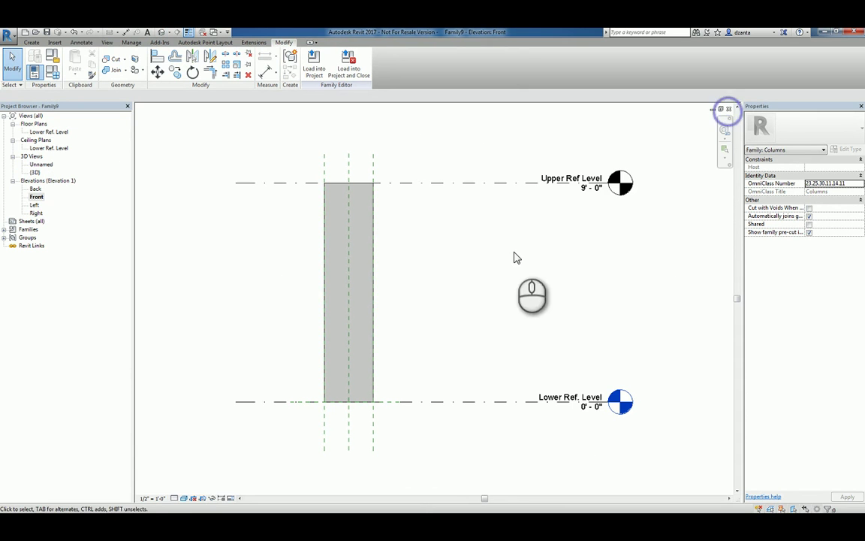
Delete the box extrusion from the Front elevation, leaving only levels and reference planes
{"action": "left_click", "coordinate": [371, 192]}
{"action": "key", "text": "Delete"}
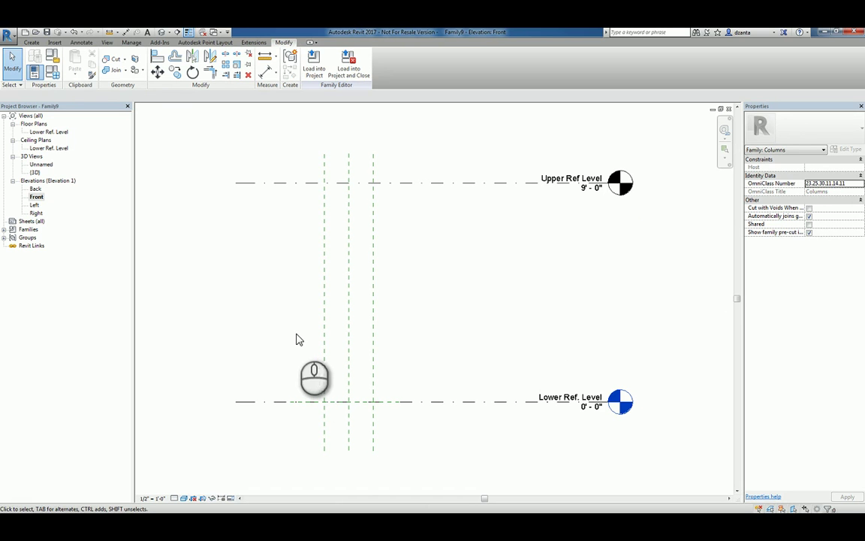
{"action": "left_click", "coordinate": [32, 42]}
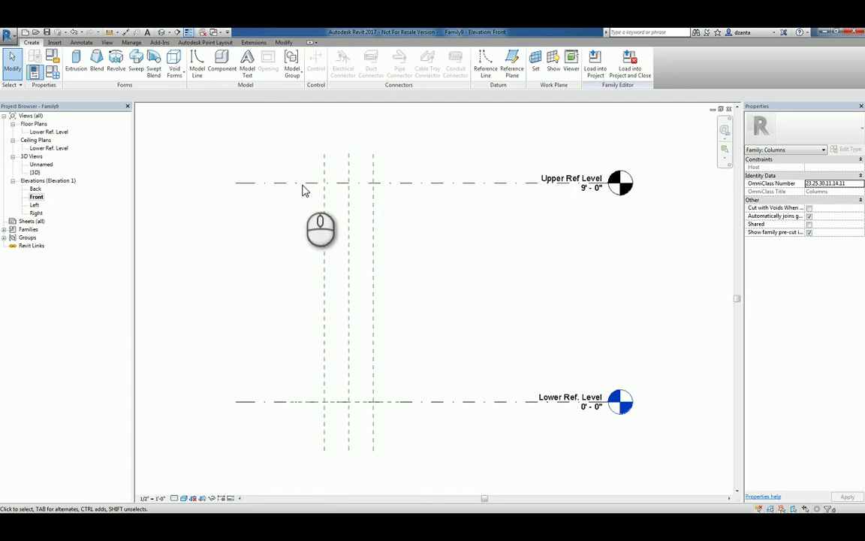
Start a Revolve and draw its axis line down the center reference plane to Lower Ref. Level
{"action": "left_click", "coordinate": [108, 69]}
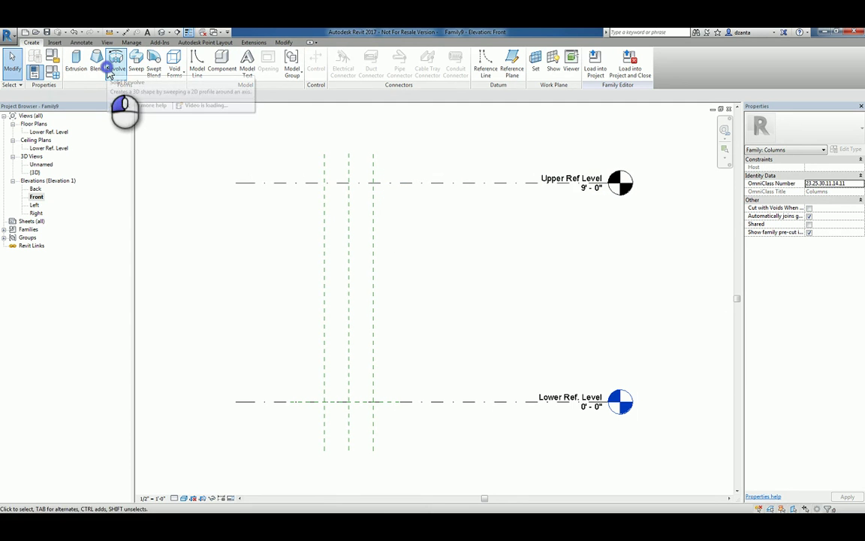
{"action": "left_click", "coordinate": [347, 60]}
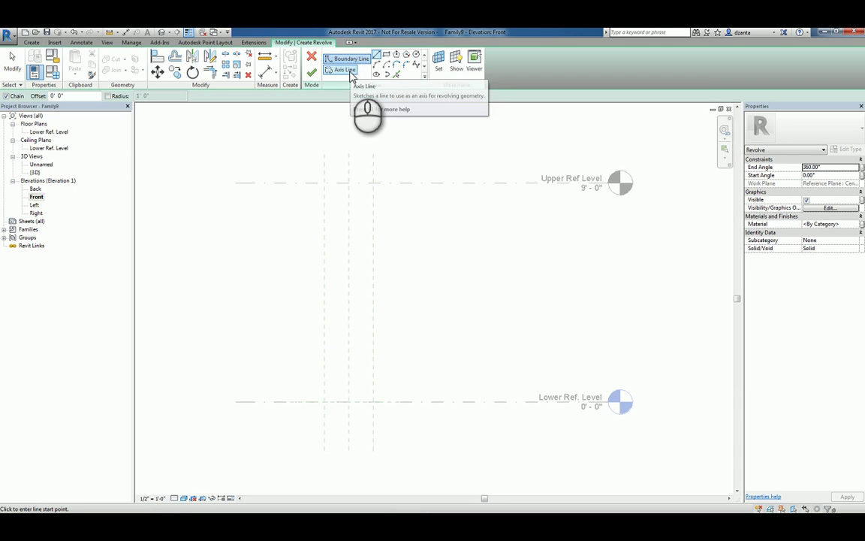
{"action": "left_click", "coordinate": [349, 71]}
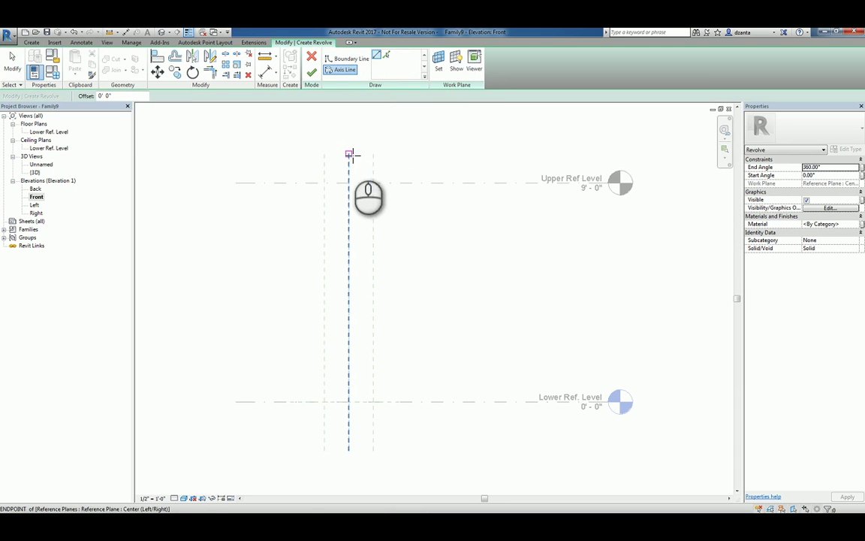
{"action": "left_click", "coordinate": [349, 153]}
{"action": "left_click", "coordinate": [348, 402]}
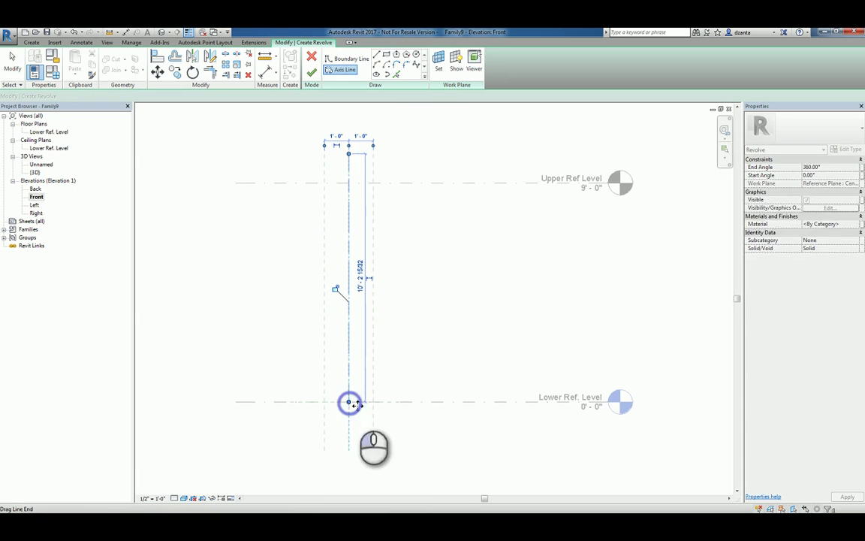
{"action": "left_click", "coordinate": [14, 64]}
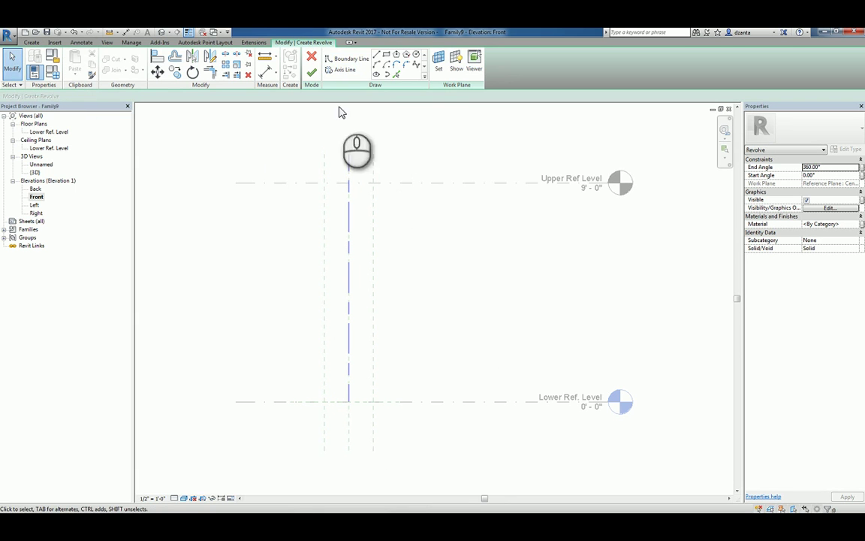
Draw the profile's 1'-0" base edge from the axis and its stepped lower outer edge
{"action": "left_click", "coordinate": [346, 61]}
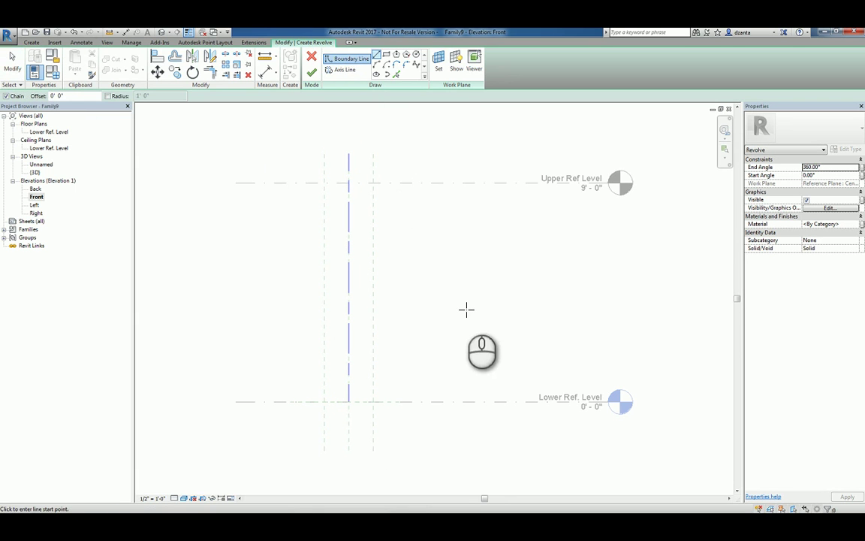
{"action": "left_click", "coordinate": [348, 402]}
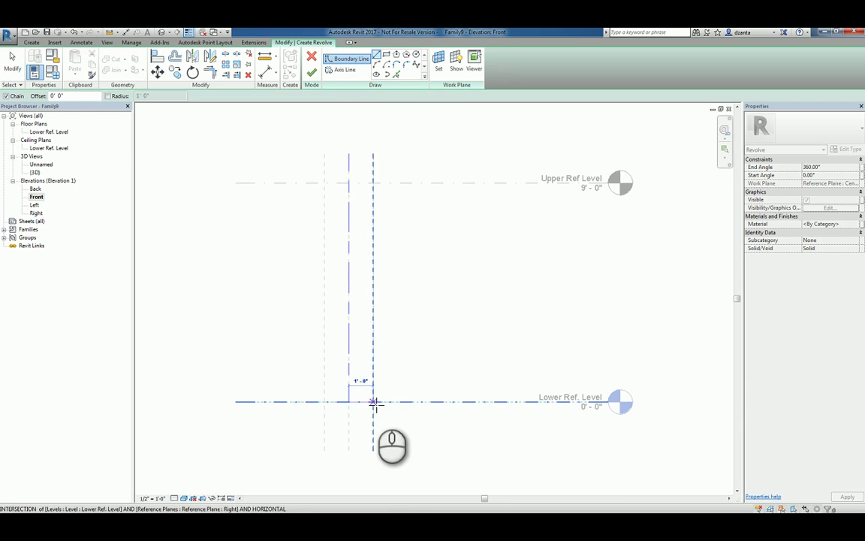
{"action": "left_click", "coordinate": [372, 402]}
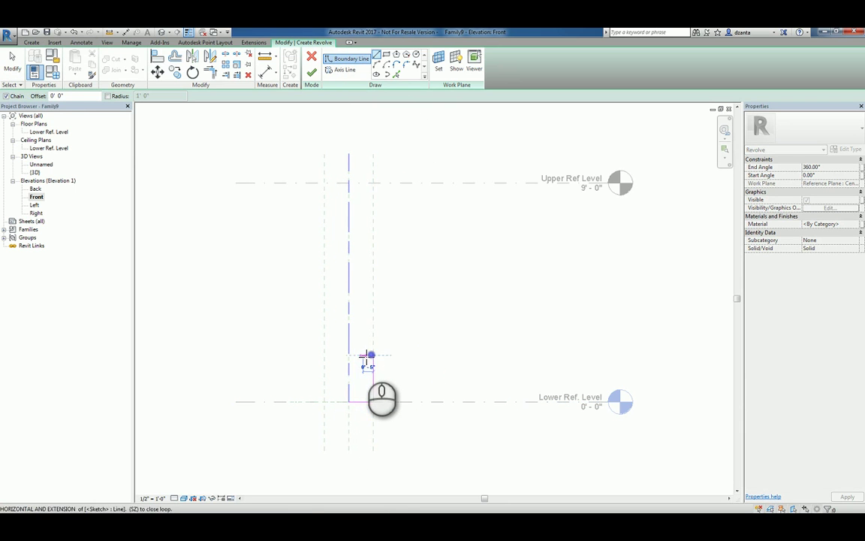
{"action": "left_click", "coordinate": [373, 353]}
{"action": "left_click", "coordinate": [364, 353]}
{"action": "key", "text": "ctrl+z"}
{"action": "key", "text": "ctrl+z"}
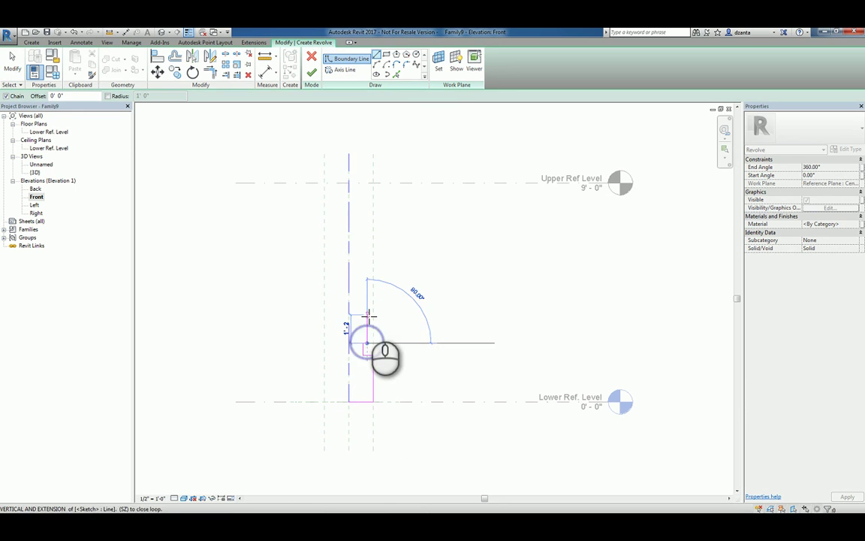
{"action": "left_click", "coordinate": [373, 311]}
{"action": "left_click", "coordinate": [359, 312]}
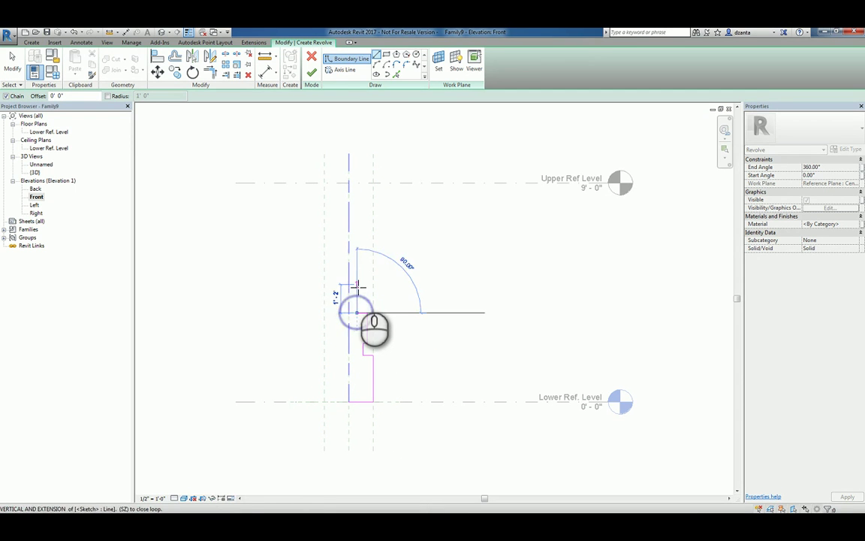
{"action": "left_click", "coordinate": [358, 286]}
Continue the profile up to a flared top at Upper Ref Level and close it down the axis
{"action": "left_click", "coordinate": [361, 242]}
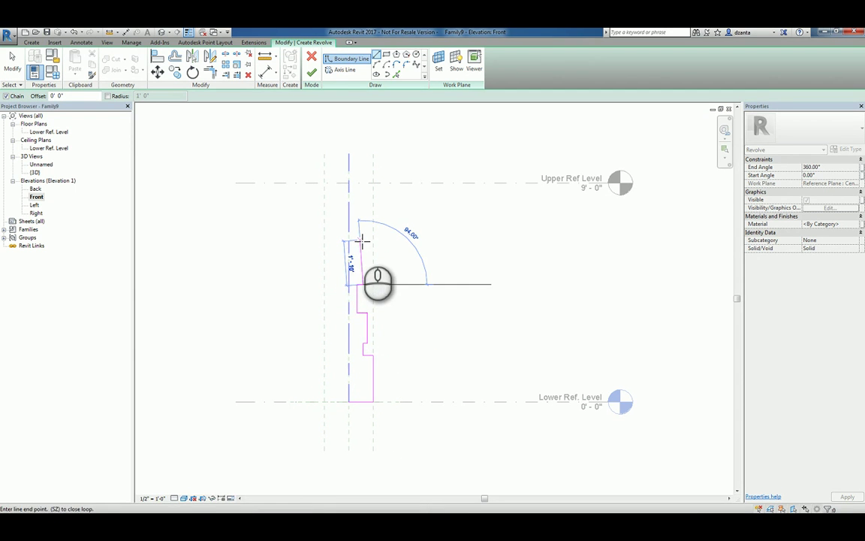
{"action": "left_click", "coordinate": [361, 216]}
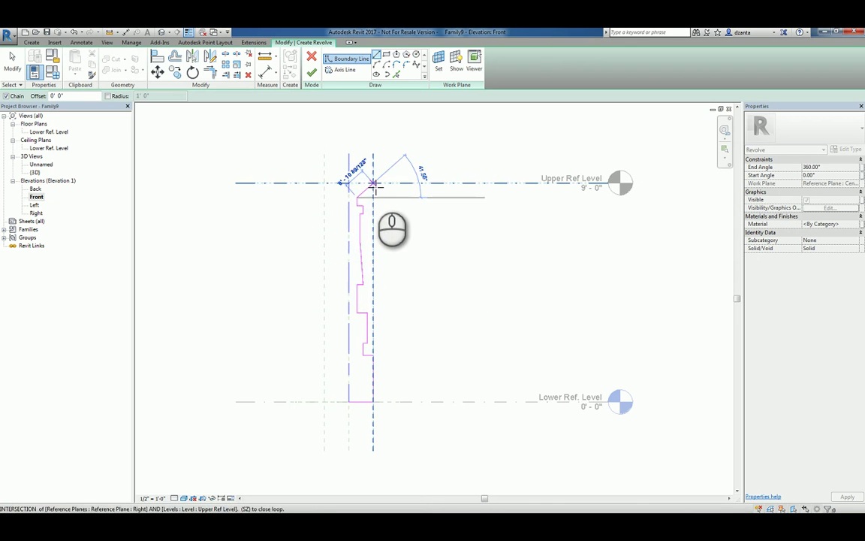
{"action": "left_click", "coordinate": [373, 188]}
{"action": "left_click", "coordinate": [361, 183]}
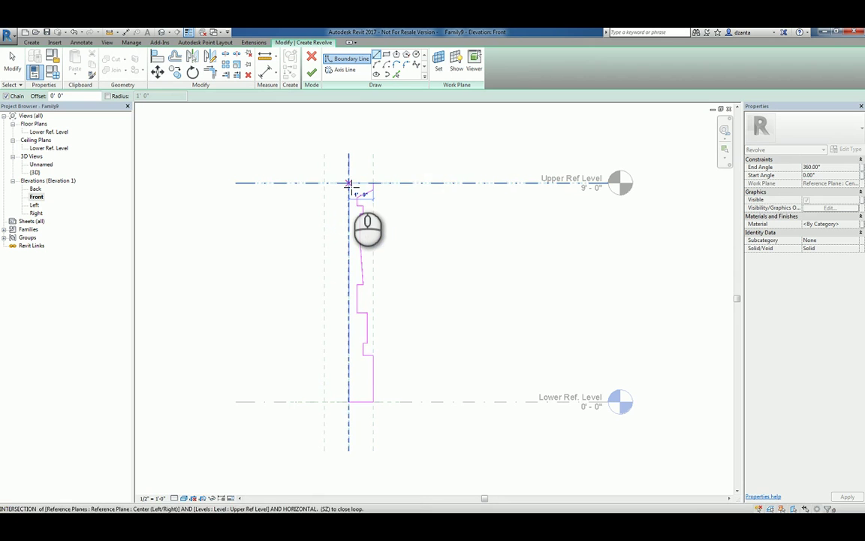
{"action": "left_click", "coordinate": [349, 182]}
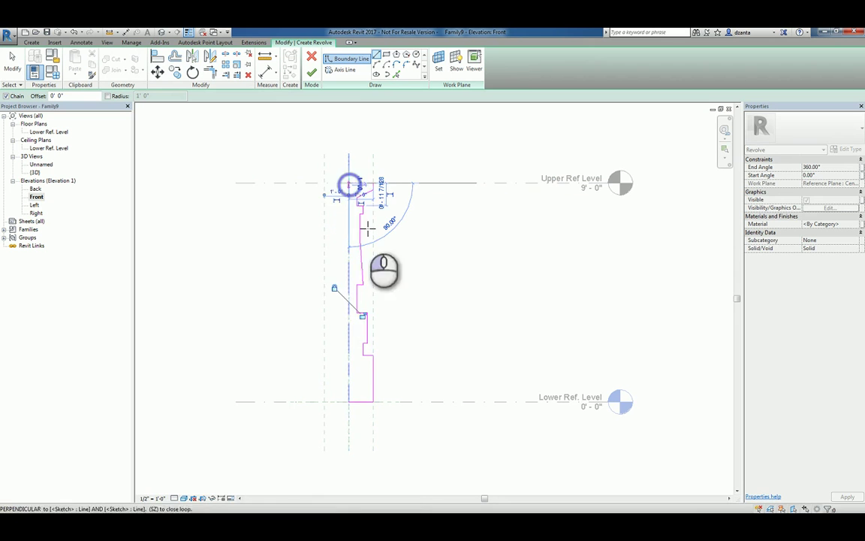
{"action": "left_click", "coordinate": [349, 402]}
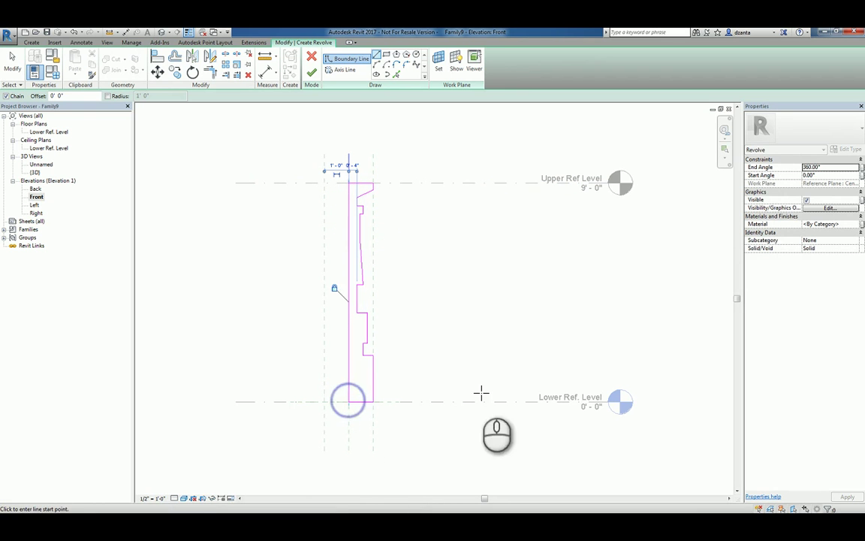
{"action": "left_click", "coordinate": [12, 73]}
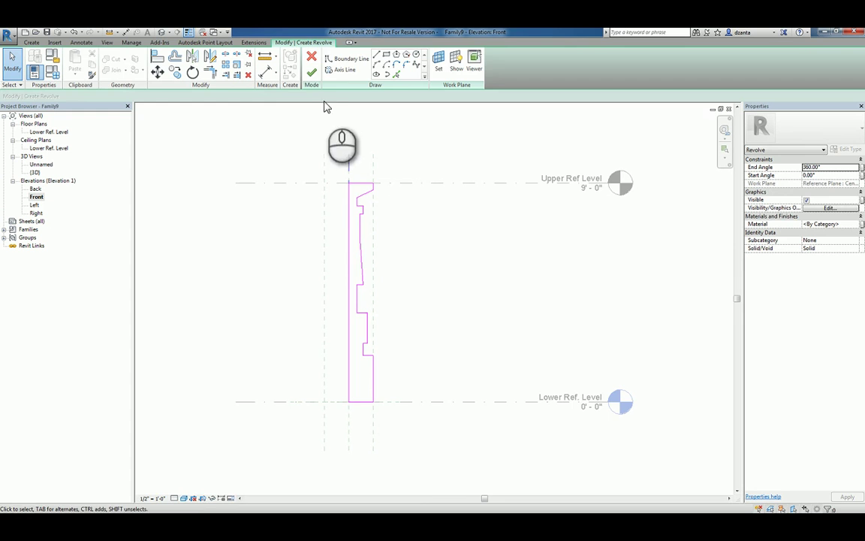
{"action": "left_click", "coordinate": [312, 72]}
{"action": "left_click", "coordinate": [411, 145]}
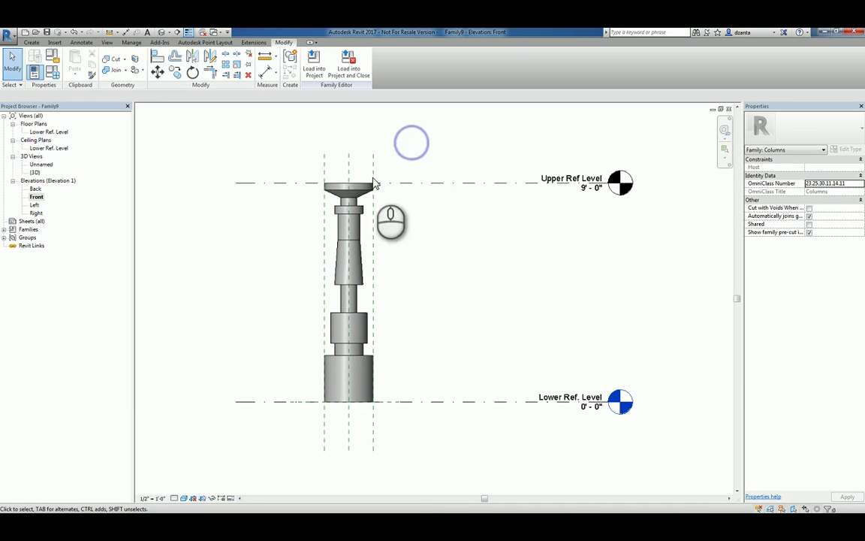
{"action": "left_click", "coordinate": [162, 32]}
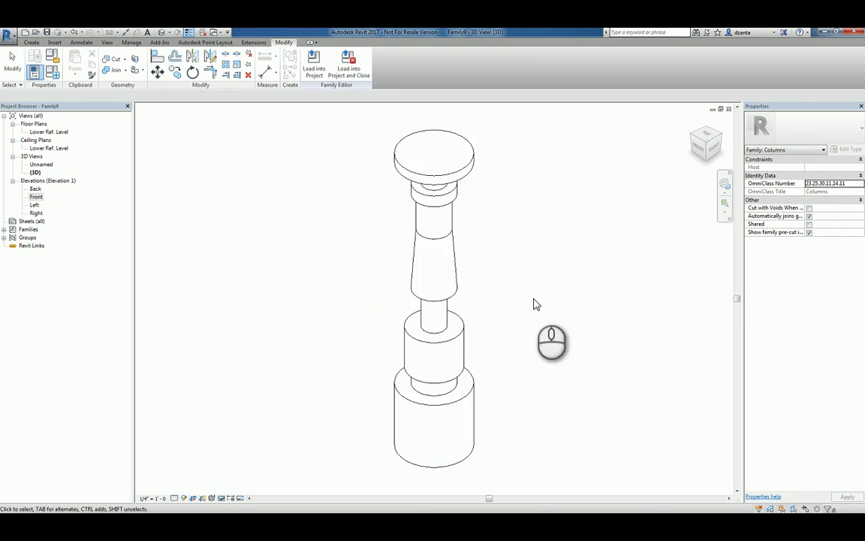
{"action": "left_click", "coordinate": [566, 300]}
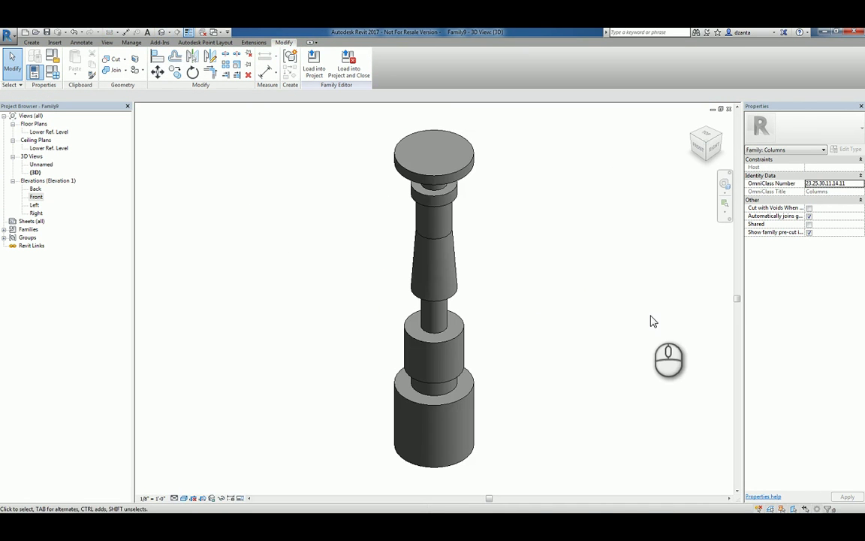
{"action": "left_click", "coordinate": [729, 109]}
Save the family as Custom Column 1.rfa in the Families - How To Guide folder
{"action": "left_click", "coordinate": [9, 34]}
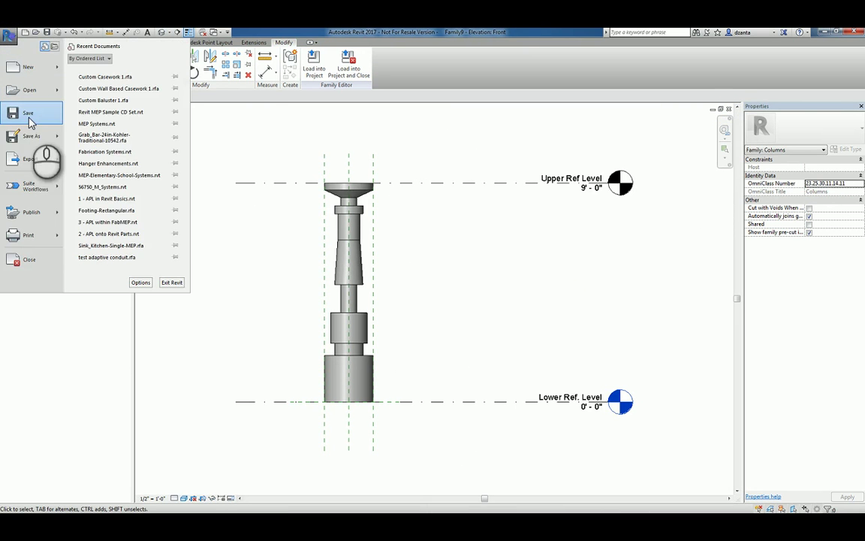
{"action": "left_click", "coordinate": [31, 135]}
{"action": "left_click", "coordinate": [96, 105]}
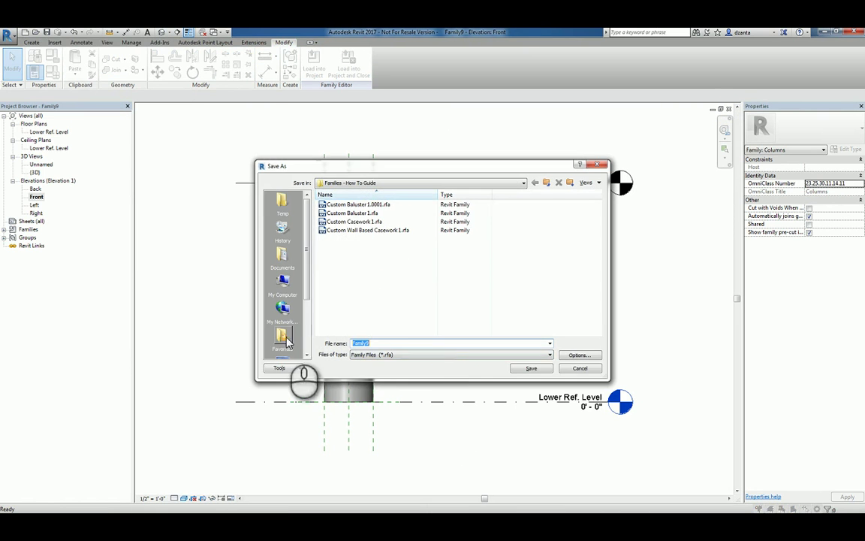
{"action": "type", "text": "Custom"}
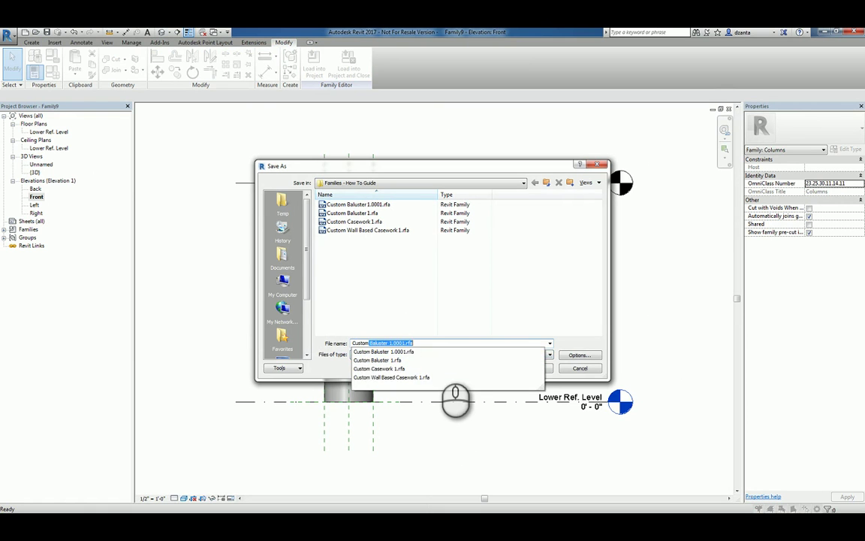
{"action": "type", "text": " Column 1"}
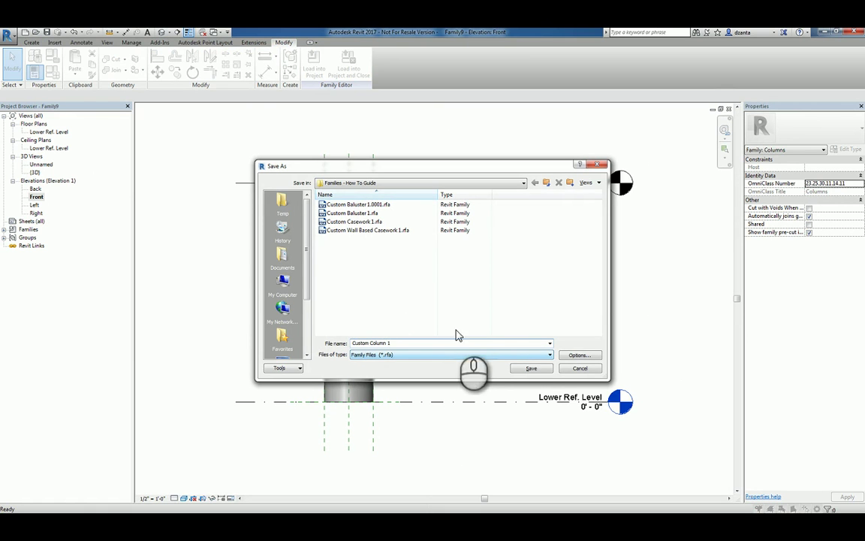
{"action": "left_click", "coordinate": [535, 371]}
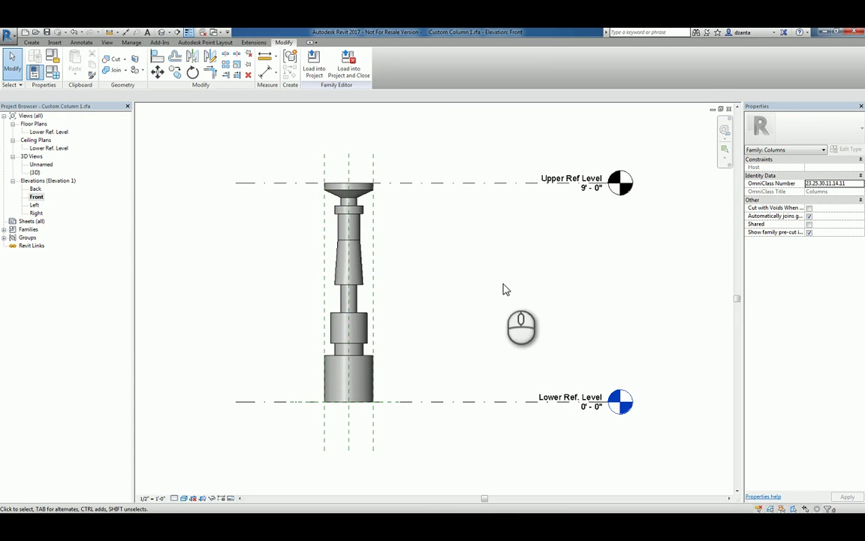
Create a new Architectural Template project and place one Custom Column 1 in the Level 1 plan
{"action": "left_click", "coordinate": [24, 33]}
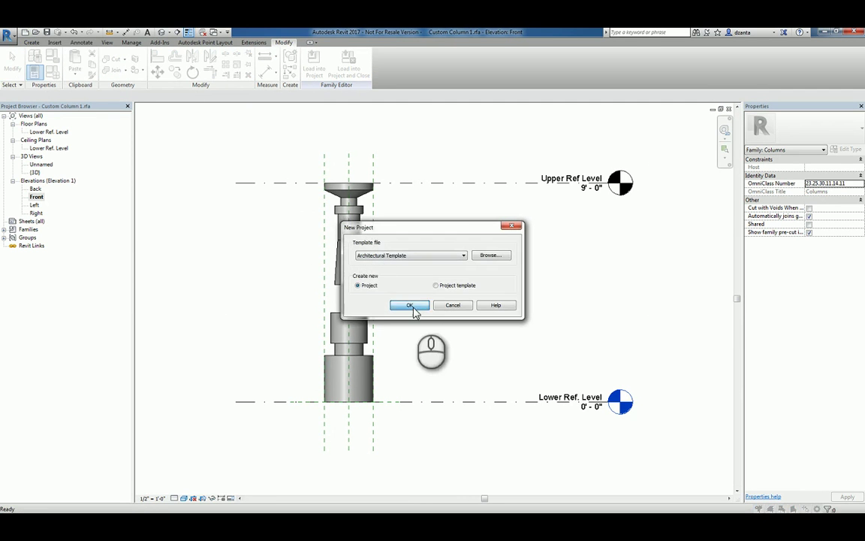
{"action": "left_click", "coordinate": [410, 305]}
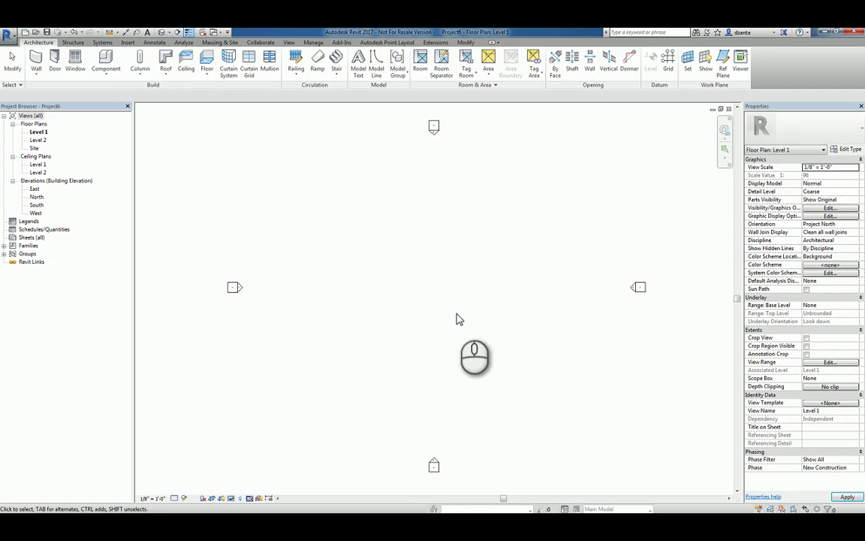
{"action": "key", "text": "ctrl+Tab"}
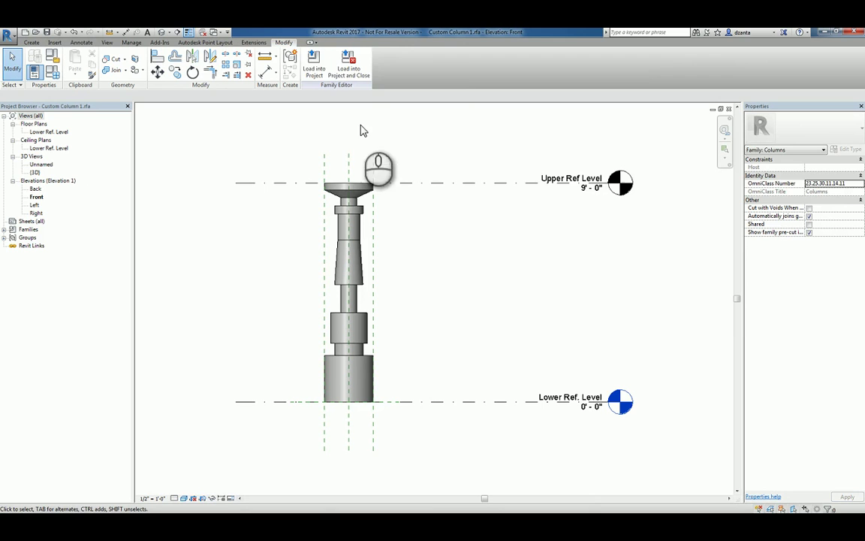
{"action": "left_click", "coordinate": [314, 66]}
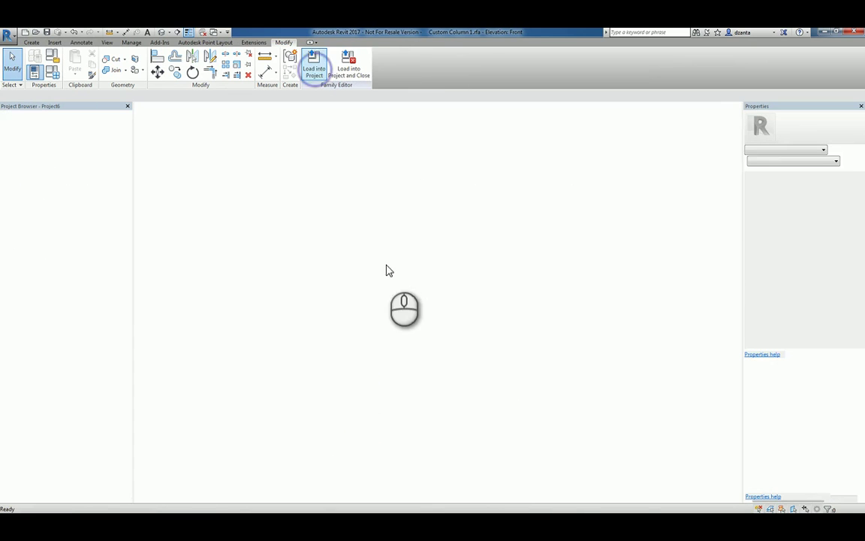
{"action": "left_click", "coordinate": [434, 283]}
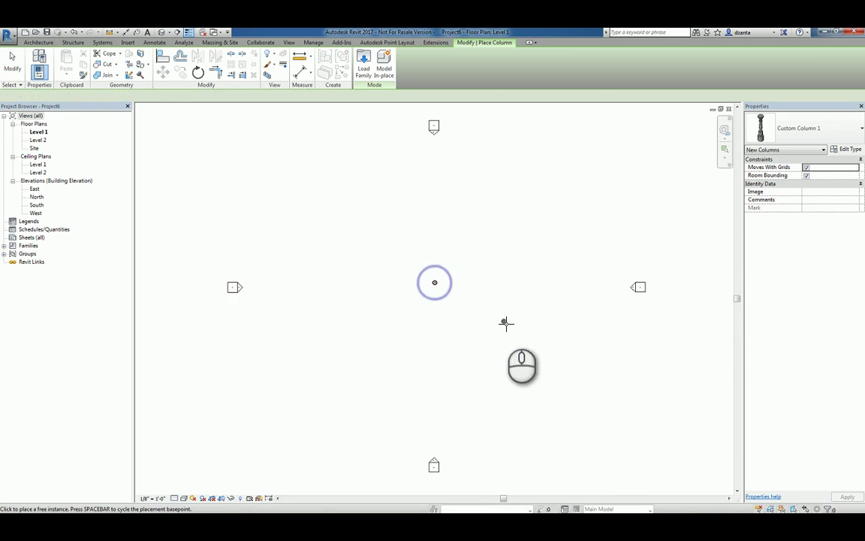
{"action": "key", "text": "Escape"}
Open the default 3D view, frame the placed column, and select it
{"action": "left_click", "coordinate": [160, 32]}
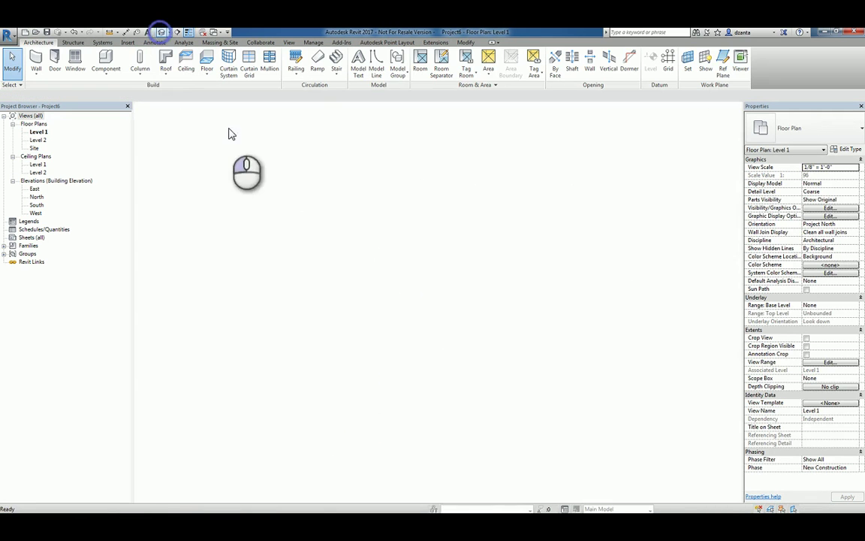
{"action": "scroll", "coordinate": [564, 300], "scroll_direction": "down", "scroll_amount": 5}
{"action": "middle_click_drag", "start_coordinate": [570, 302], "coordinate": [423, 313]}
{"action": "left_click", "coordinate": [372, 290]}
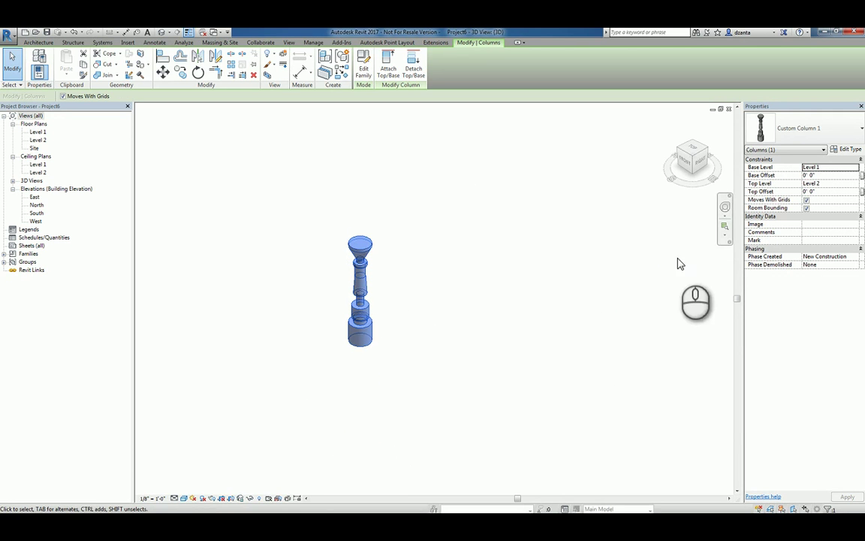
Set the column's Base Offset to -3' 0" and Top Offset to 2' 0"
{"action": "left_click", "coordinate": [832, 175]}
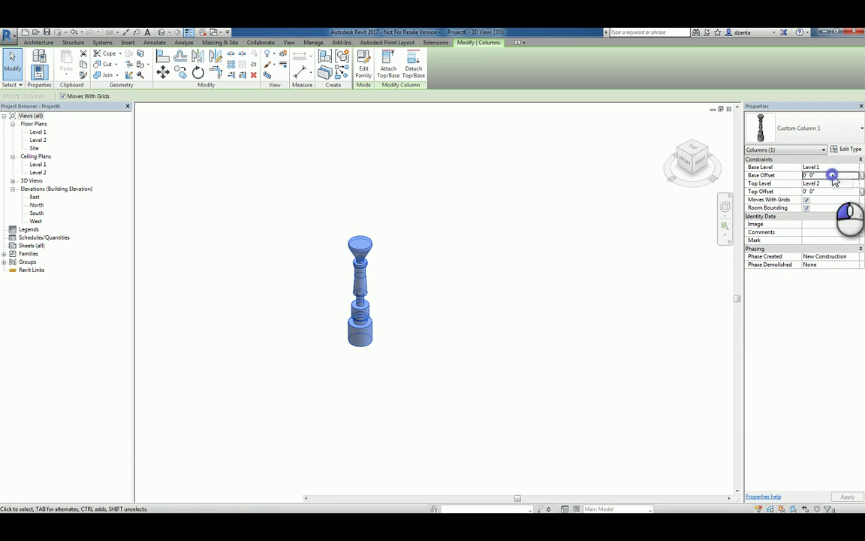
{"action": "left_click", "coordinate": [831, 175]}
{"action": "type", "text": "3"}
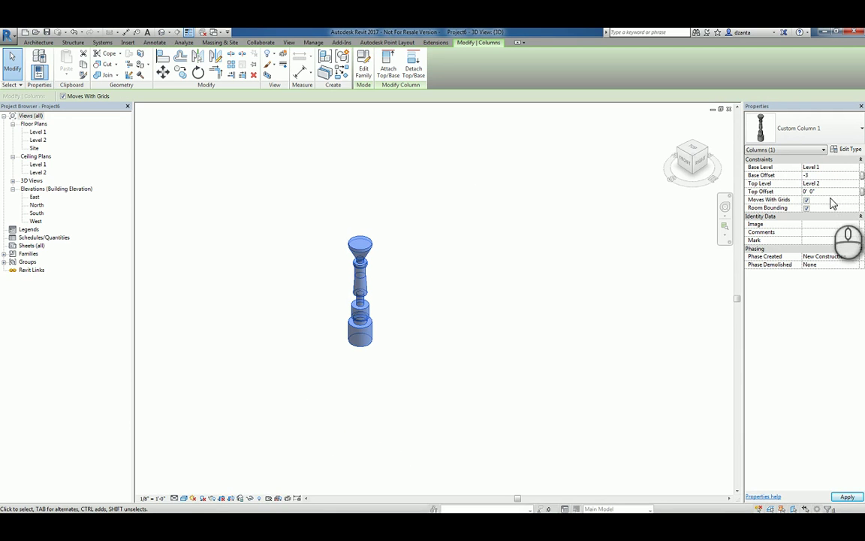
{"action": "left_click", "coordinate": [831, 193]}
{"action": "type", "text": "2"}
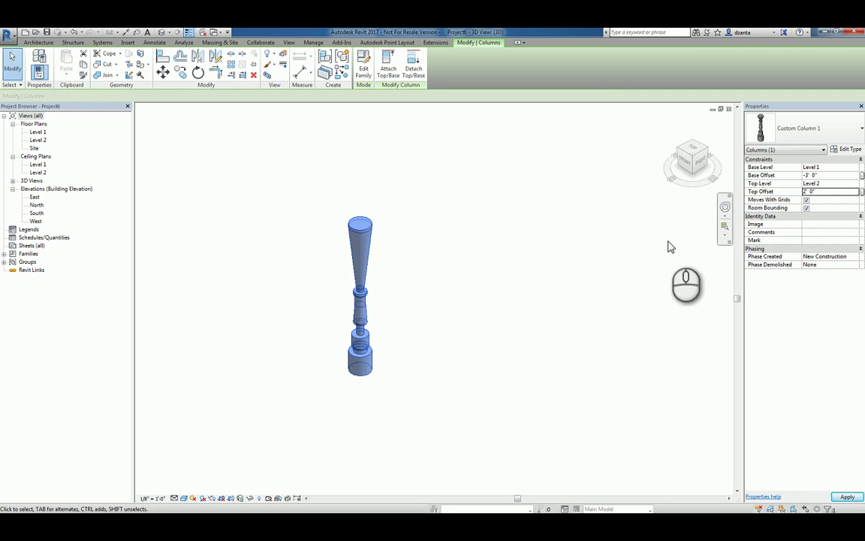
{"action": "left_click", "coordinate": [547, 278]}
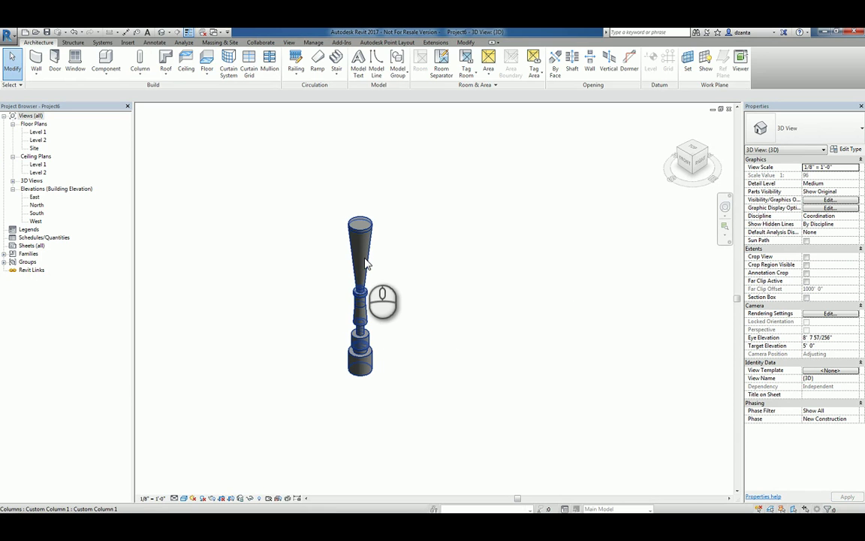
Close the 3D and Level 1 views, discarding changes to Project6
{"action": "left_click", "coordinate": [728, 109]}
{"action": "left_click", "coordinate": [729, 110]}
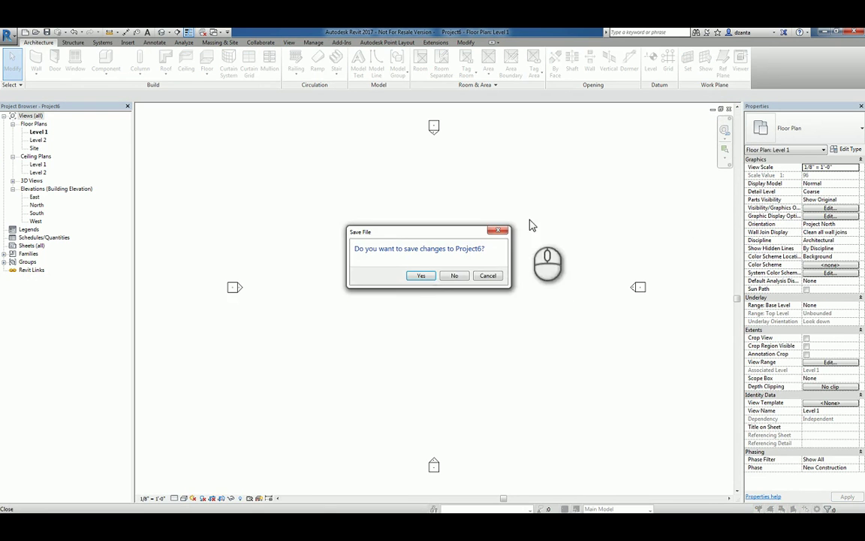
{"action": "left_click", "coordinate": [454, 275]}
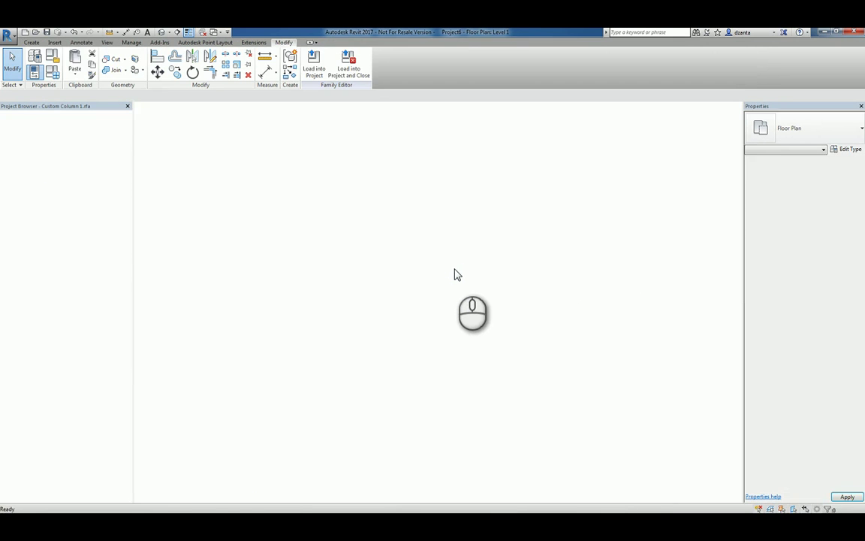
Reopen the column family's revolve profile sketch for editing
{"action": "left_click", "coordinate": [365, 210]}
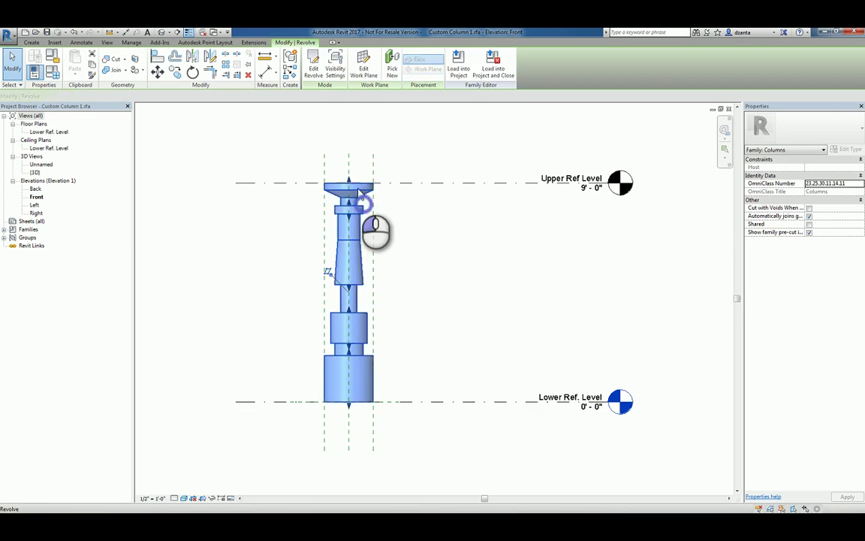
{"action": "left_click", "coordinate": [312, 69]}
{"action": "scroll", "coordinate": [350, 184], "scroll_direction": "up", "scroll_amount": 3}
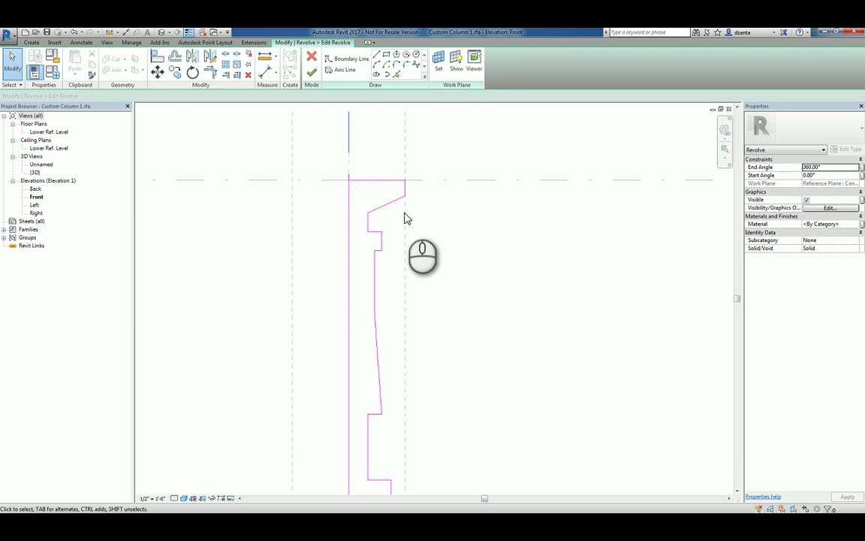
{"action": "scroll", "coordinate": [400, 216], "scroll_direction": "down", "scroll_amount": 1}
{"action": "middle_click_drag", "start_coordinate": [485, 311], "coordinate": [496, 259]}
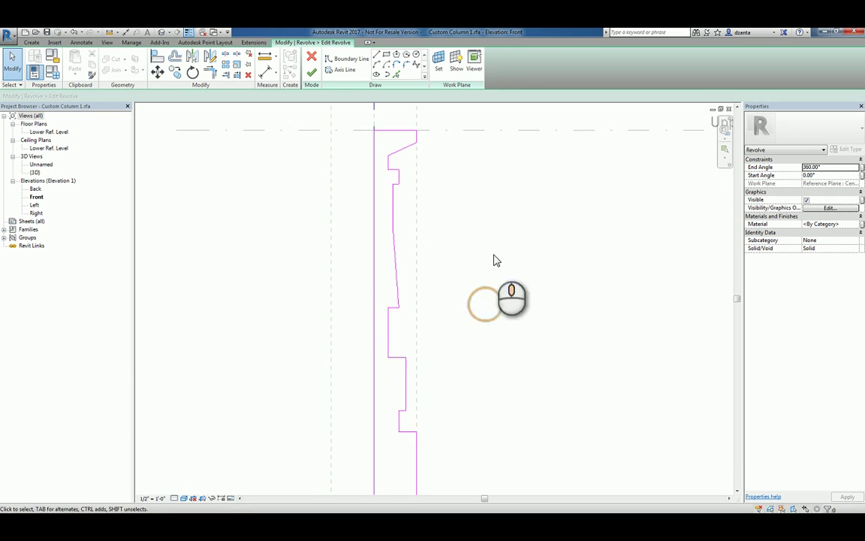
{"action": "middle_click_drag", "start_coordinate": [434, 353], "coordinate": [449, 278]}
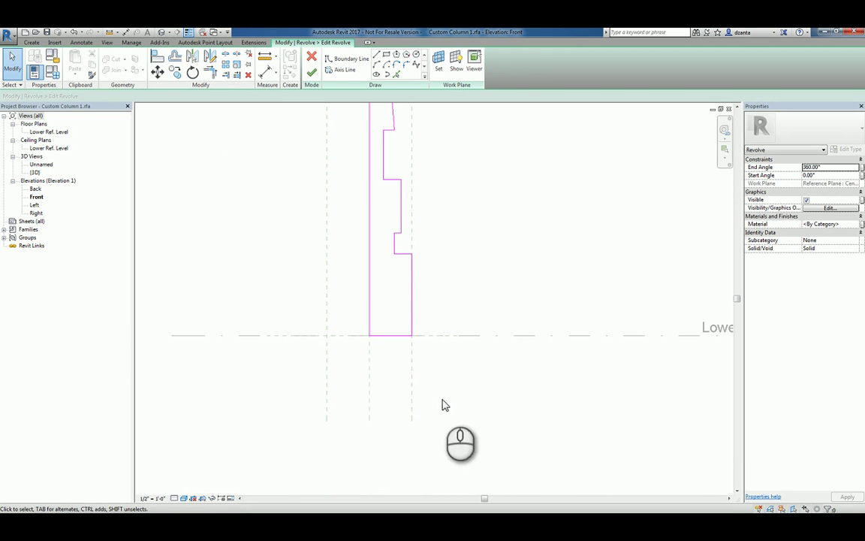
{"action": "scroll", "coordinate": [452, 374], "scroll_direction": "down", "scroll_amount": 1}
{"action": "mouse_move", "coordinate": [450, 373]}
{"action": "middle_mouse_down"}
{"action": "mouse_move", "coordinate": [449, 363]}
{"action": "mouse_move", "coordinate": [440, 385]}
{"action": "middle_mouse_up"}
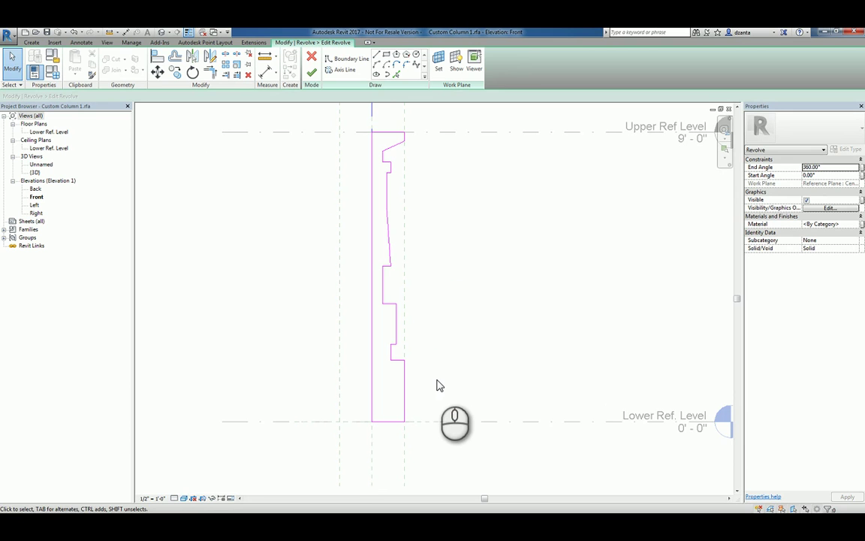